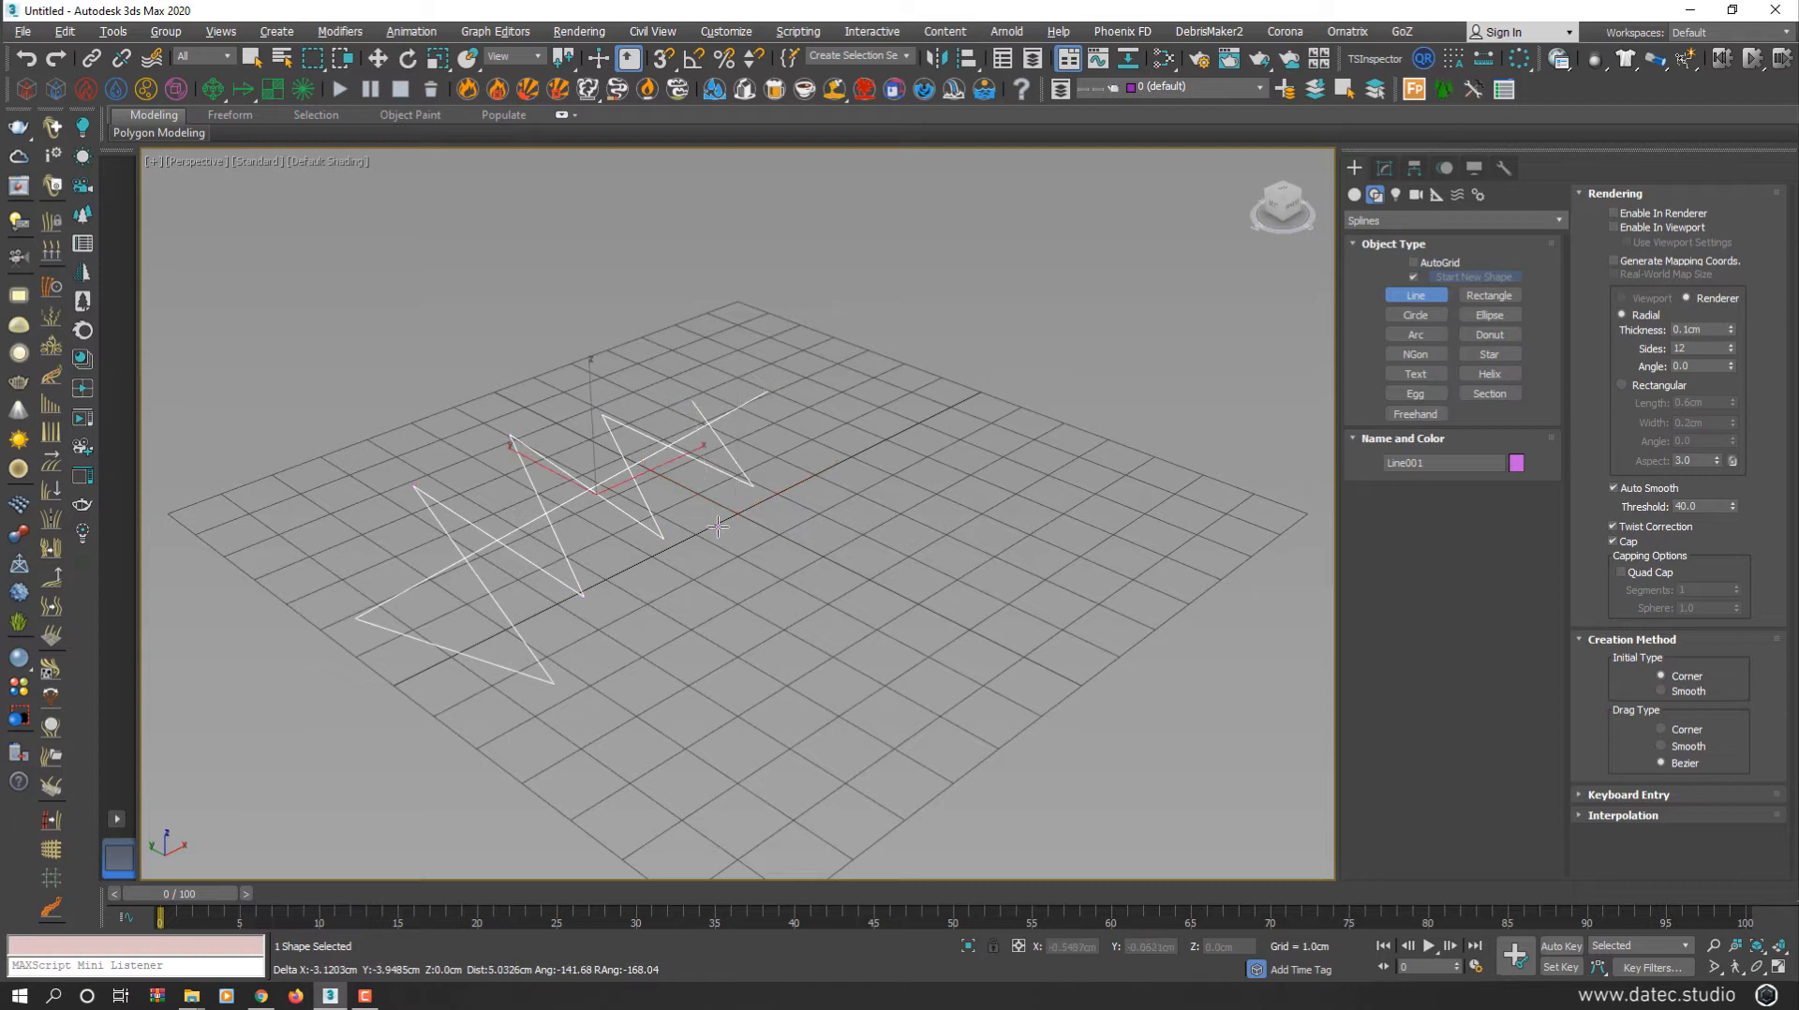
Finish the zigzag Line001 spline on the ground grid
right_click(718, 527)
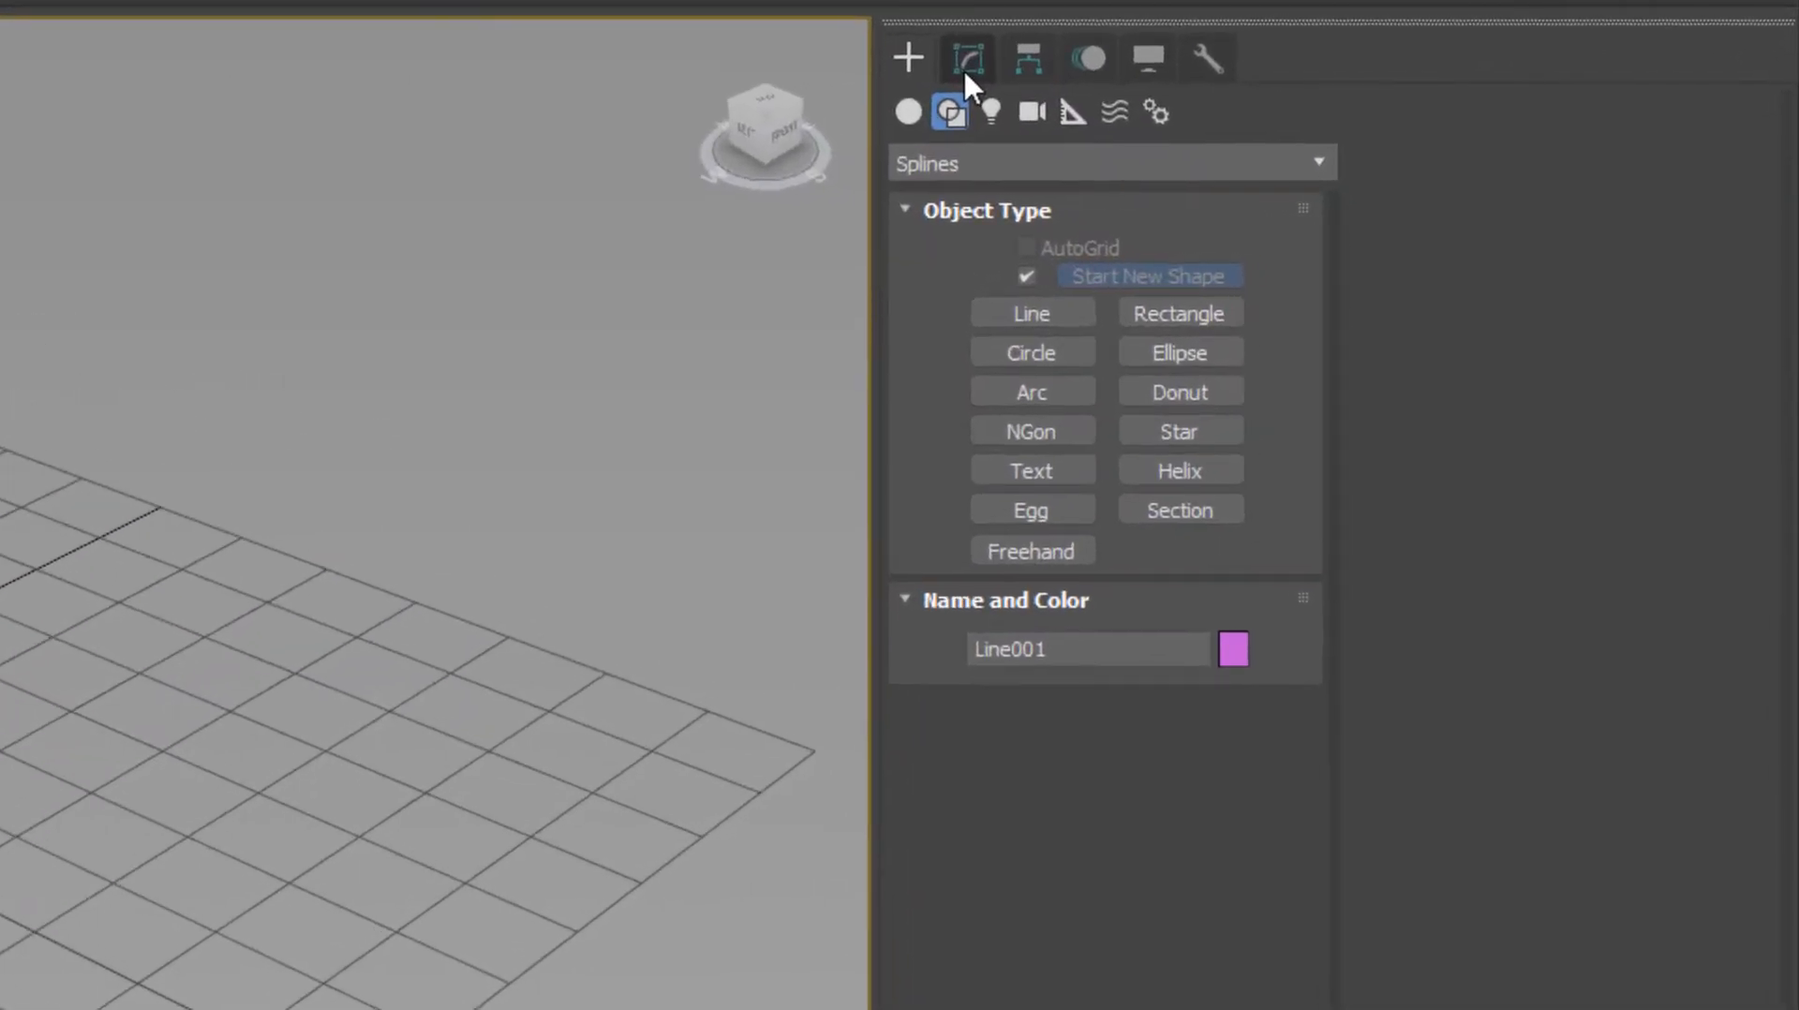
Enable Line001's spline rendering in viewport and renderer so it shows as thick tubes
left_click(1383, 170)
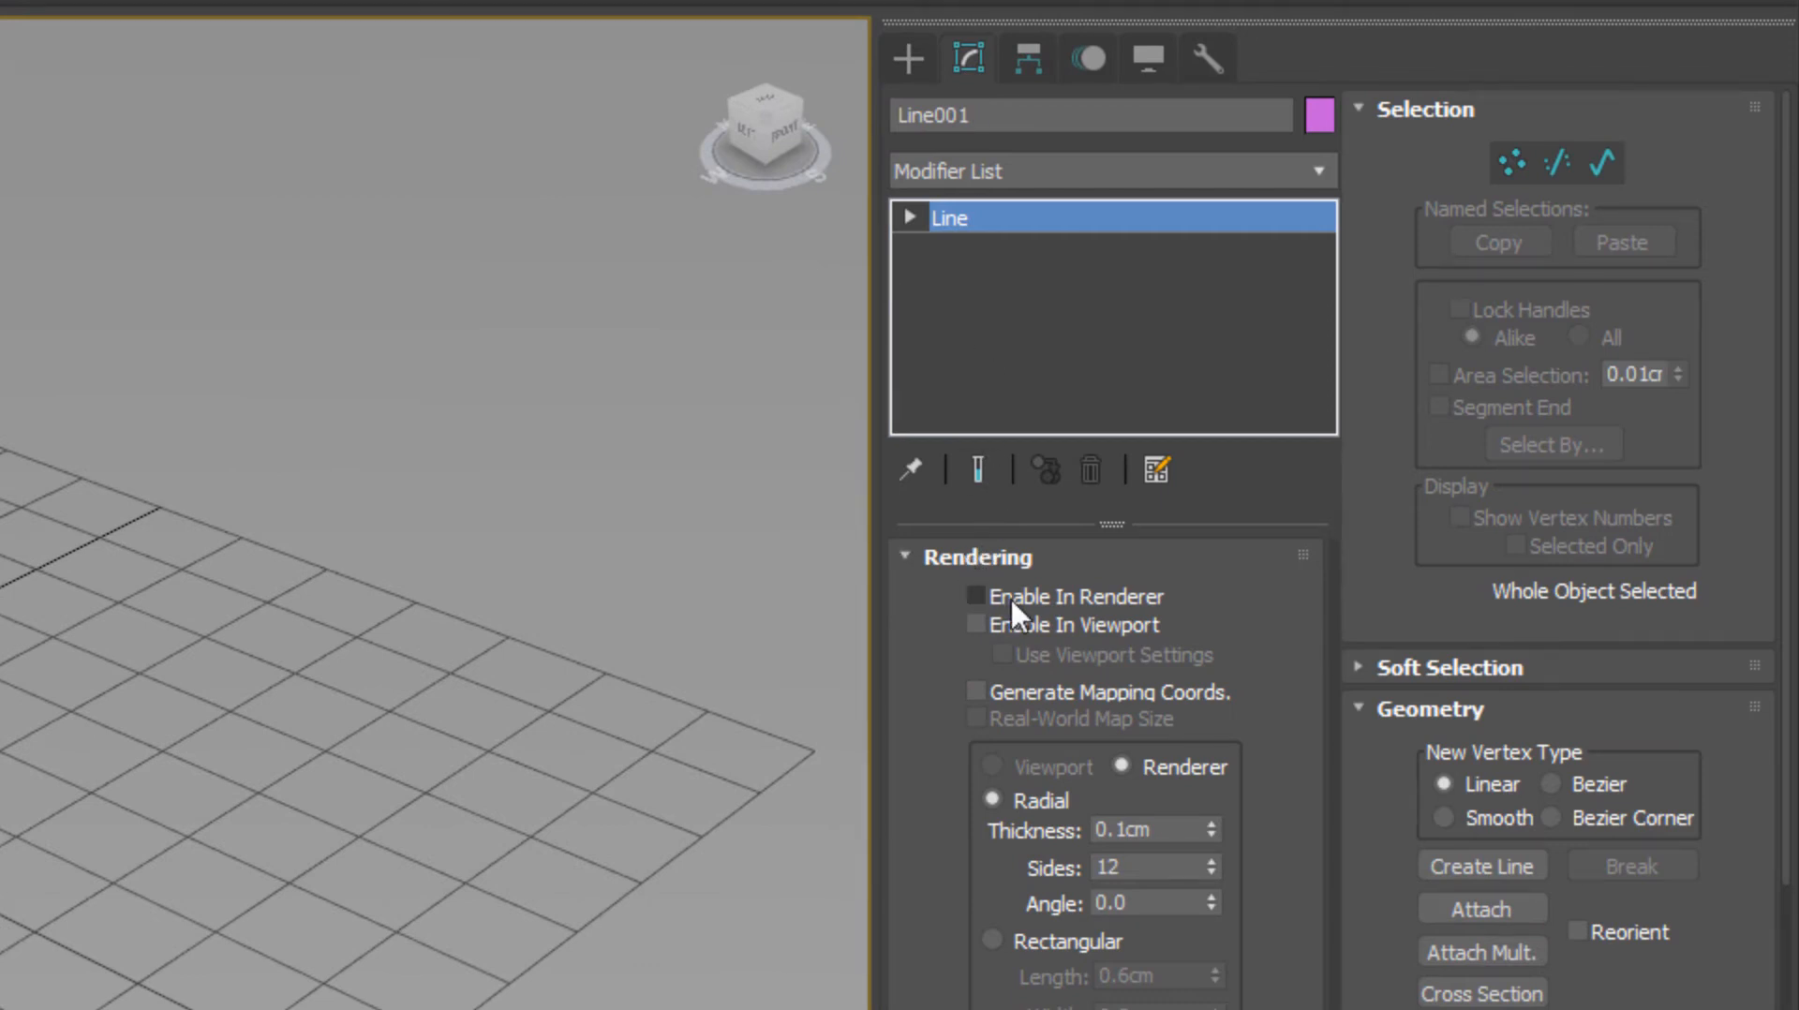
left_click(997, 626)
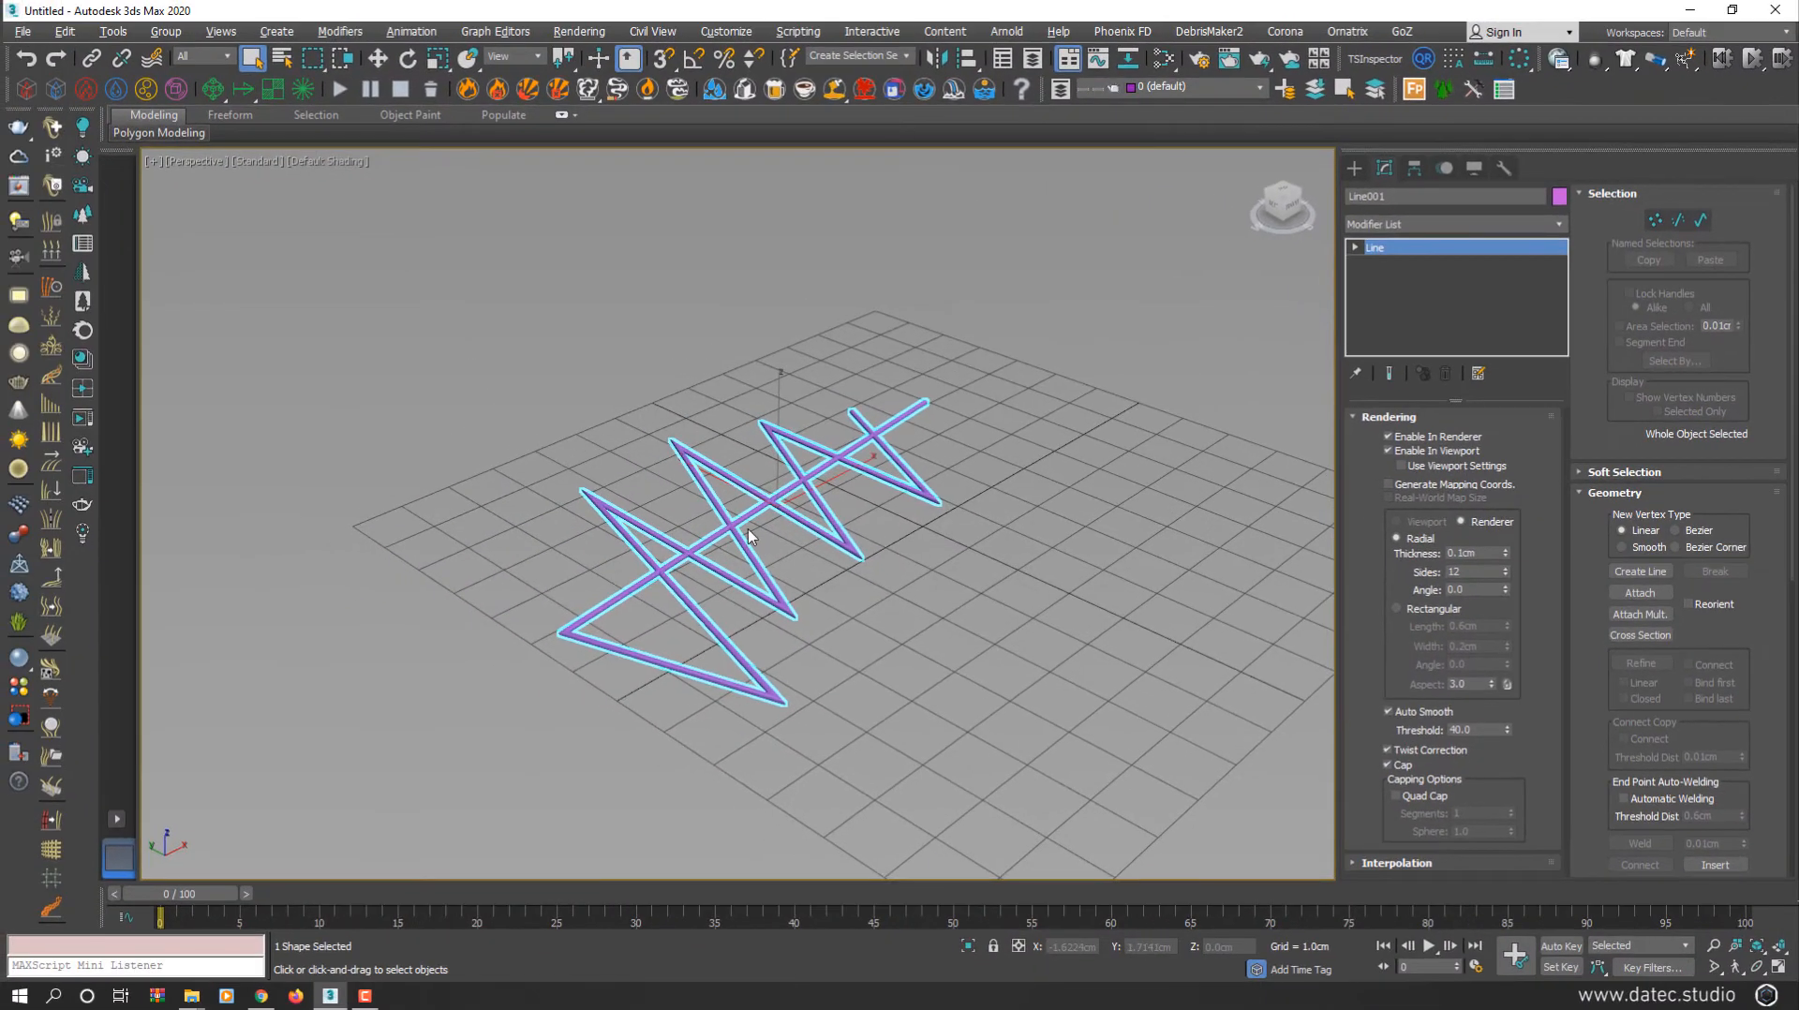
scroll(756, 542, "up", 2)
scroll(917, 534, "up", 3)
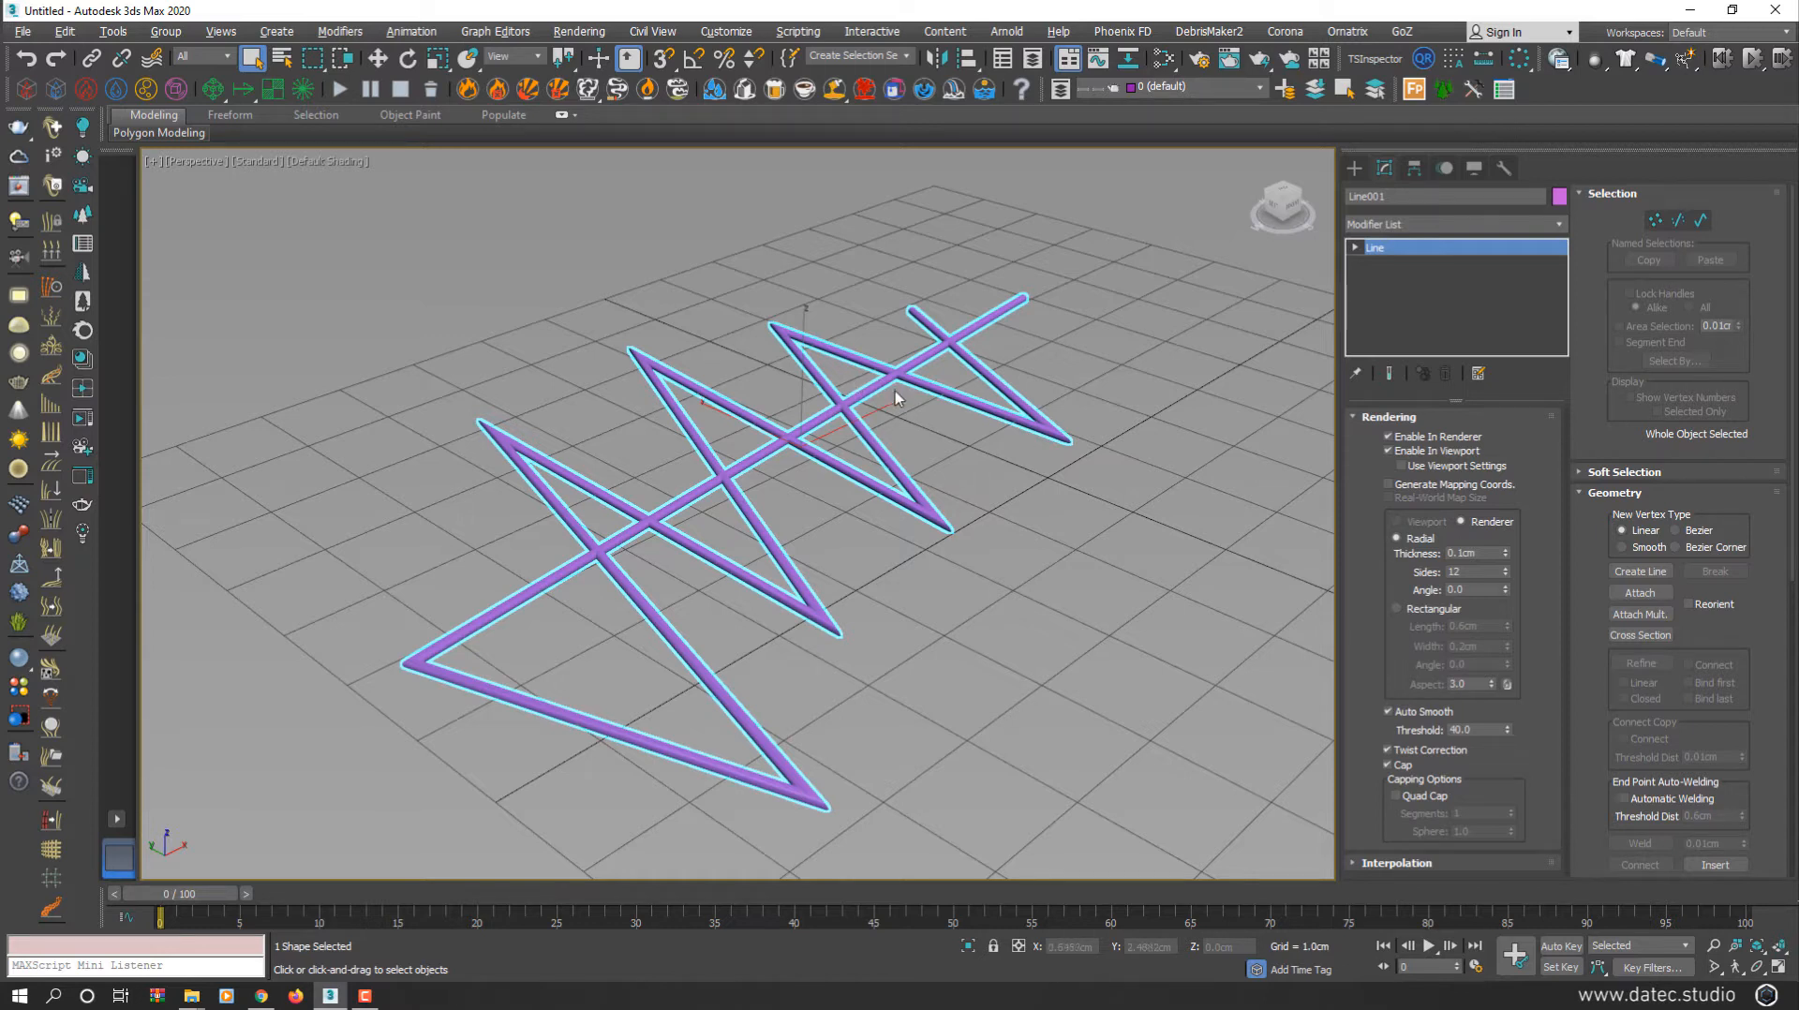
left_click(1446, 225)
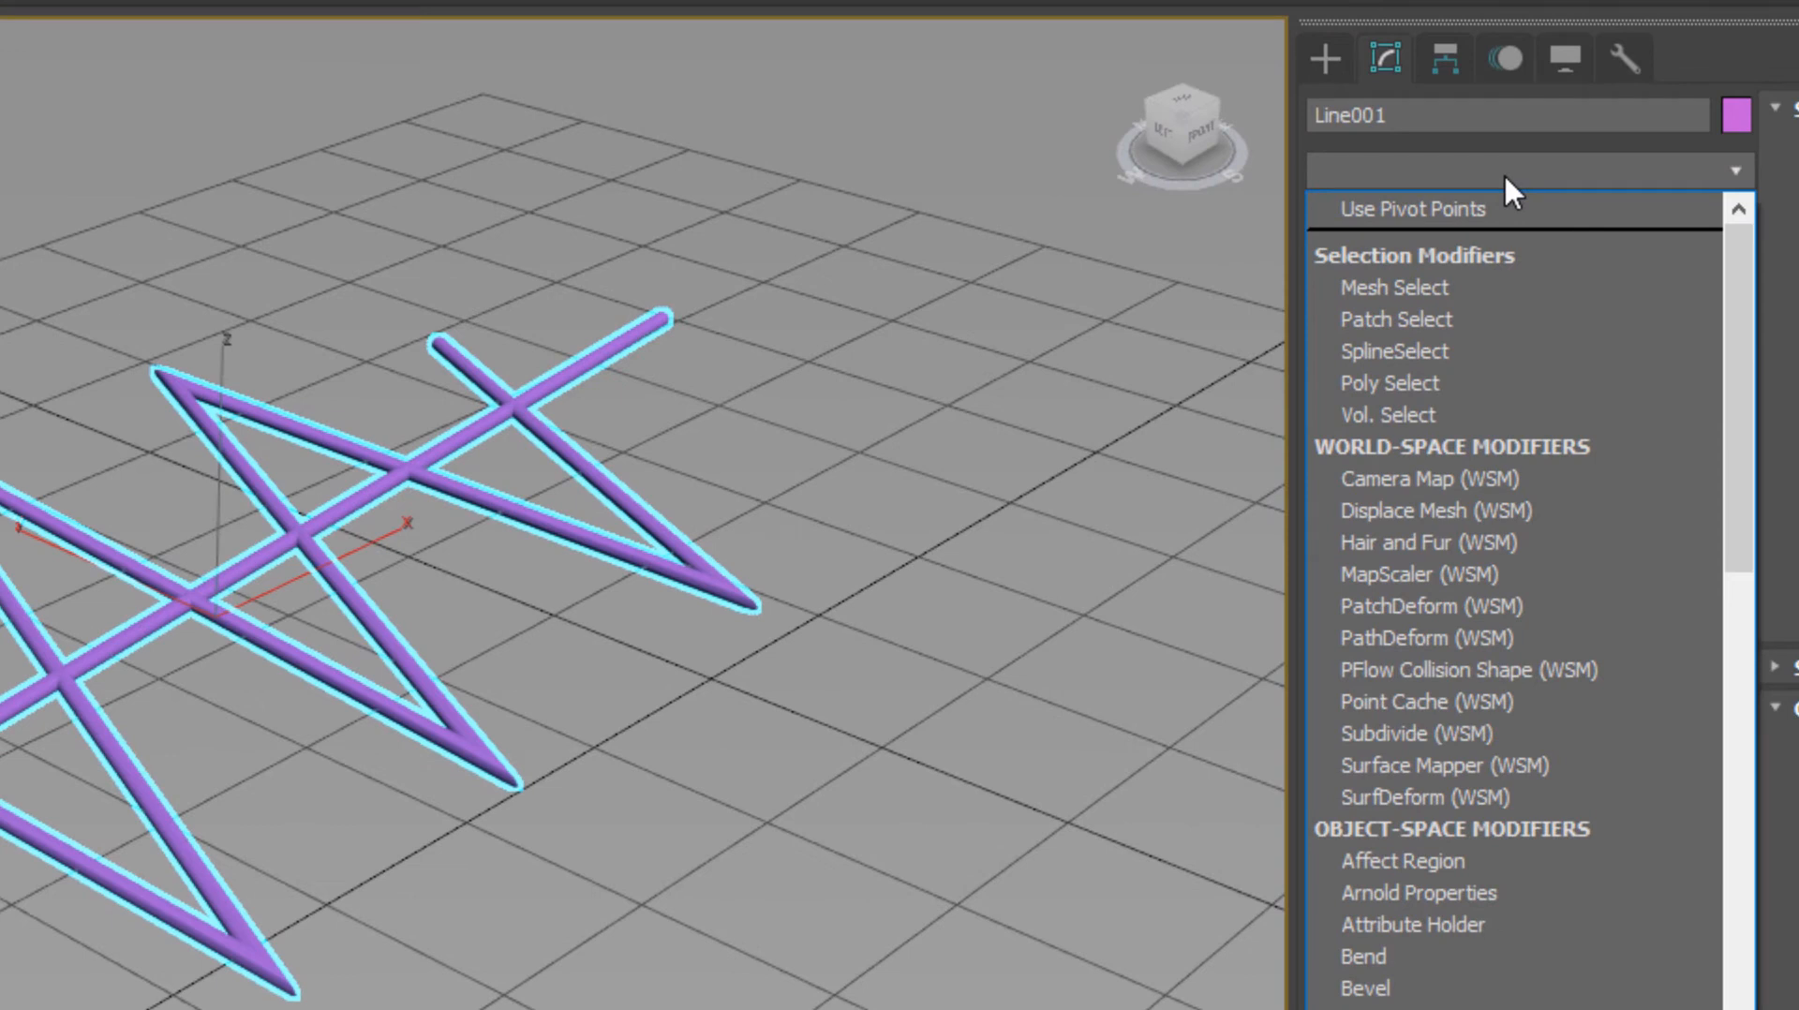
Add Normalize Spline to Line001 and raise its Knot Count to about 111
type("n")
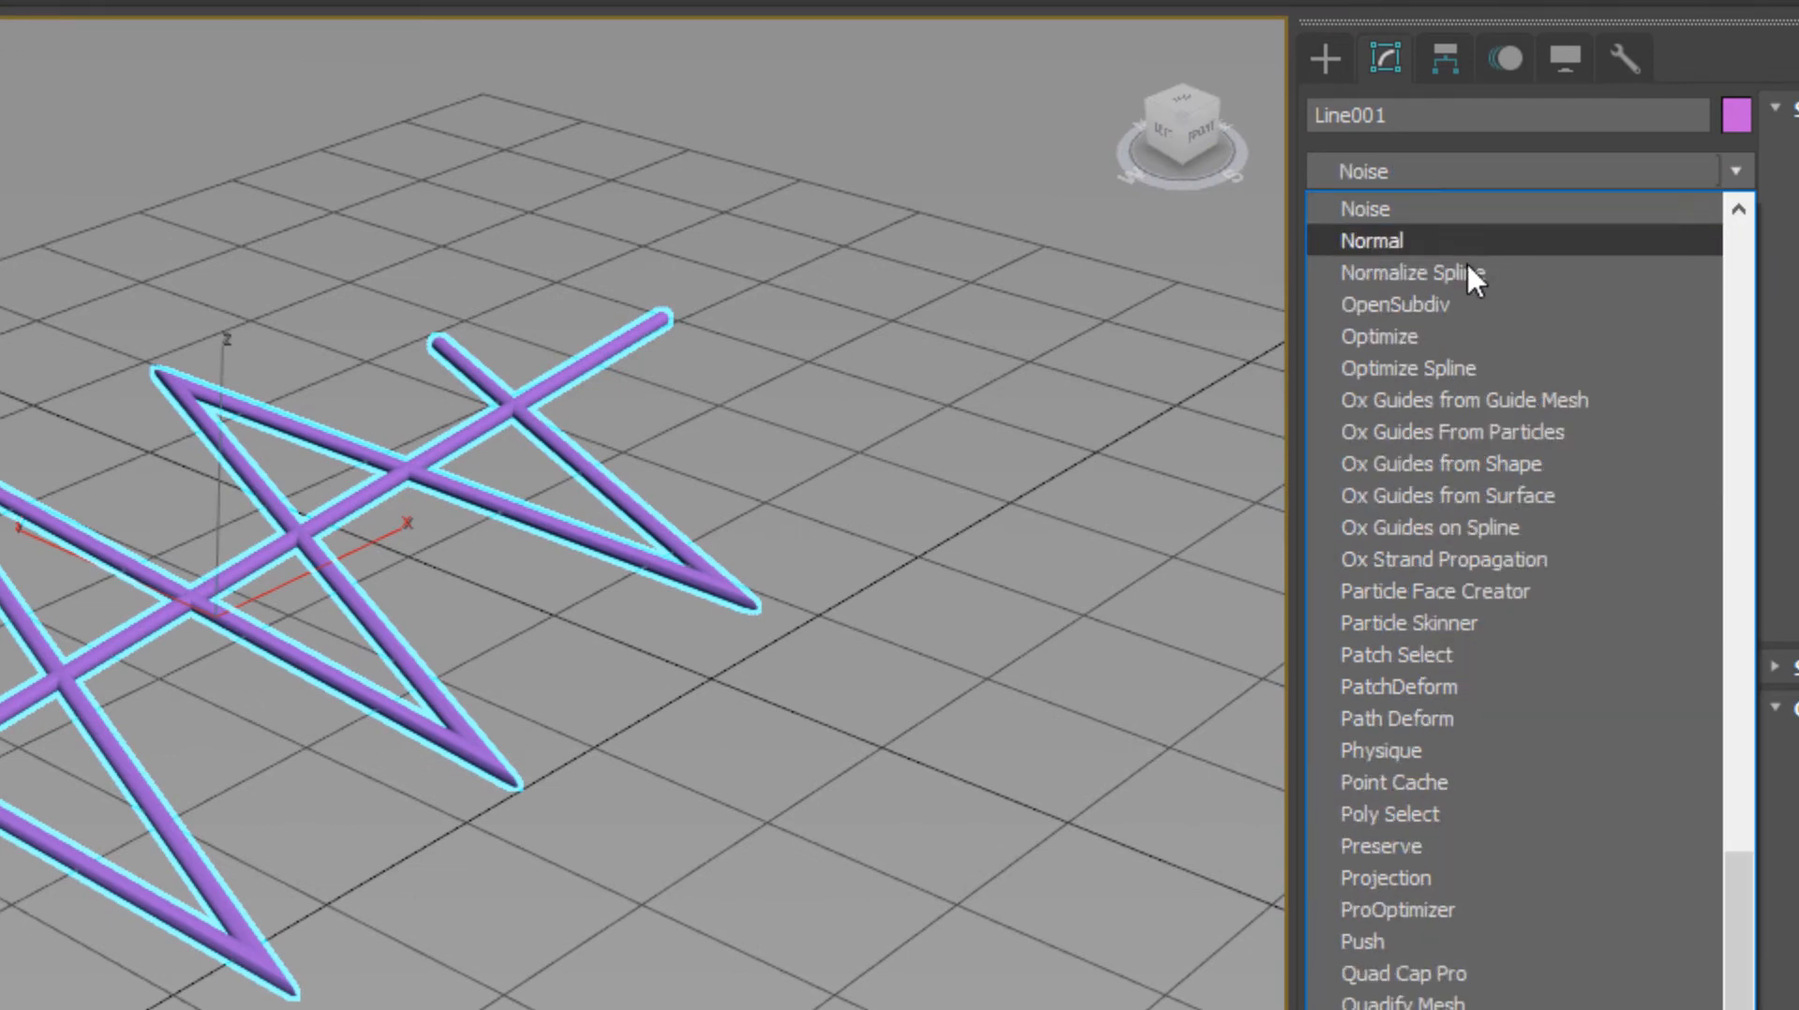
left_click(1469, 274)
left_click(1339, 710)
left_click_drag(1706, 712, 1720, 479)
Add Spline Overlap on top of Normalize Spline and switch the viewport to smooth shading
left_click(1443, 170)
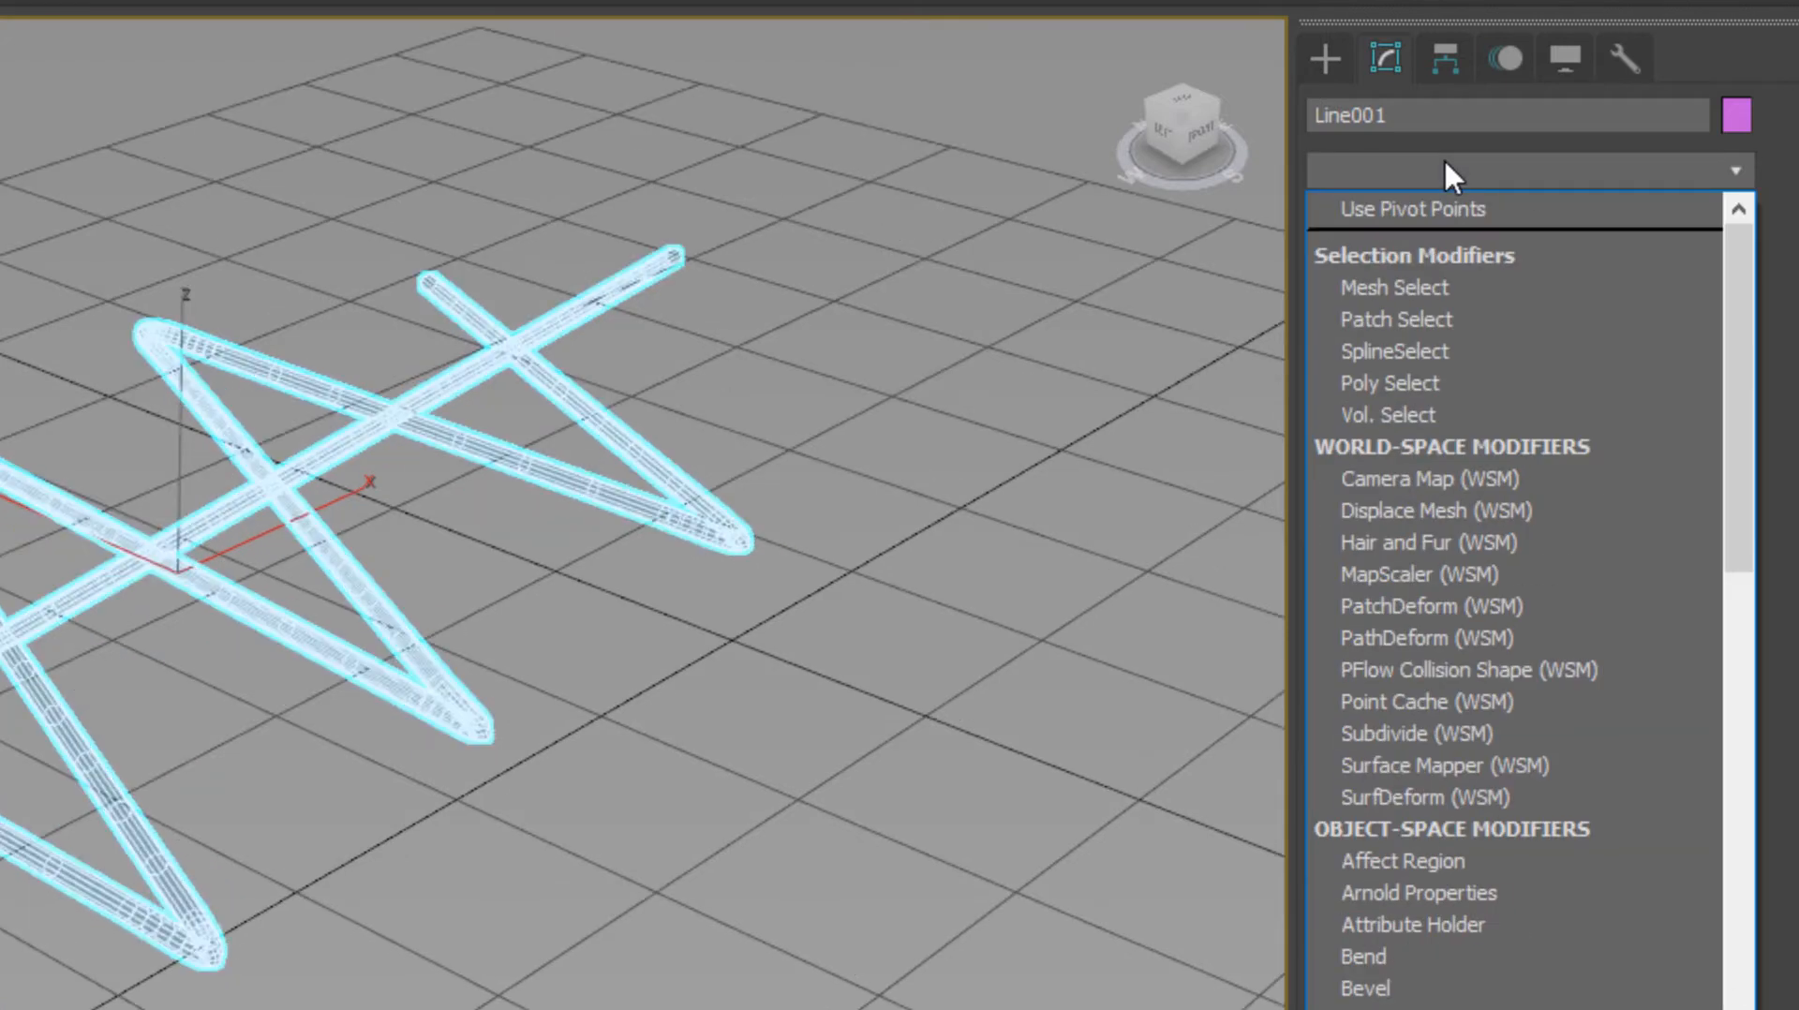
key("s")
key("s")
key("s")
key("s")
key("s")
key("s")
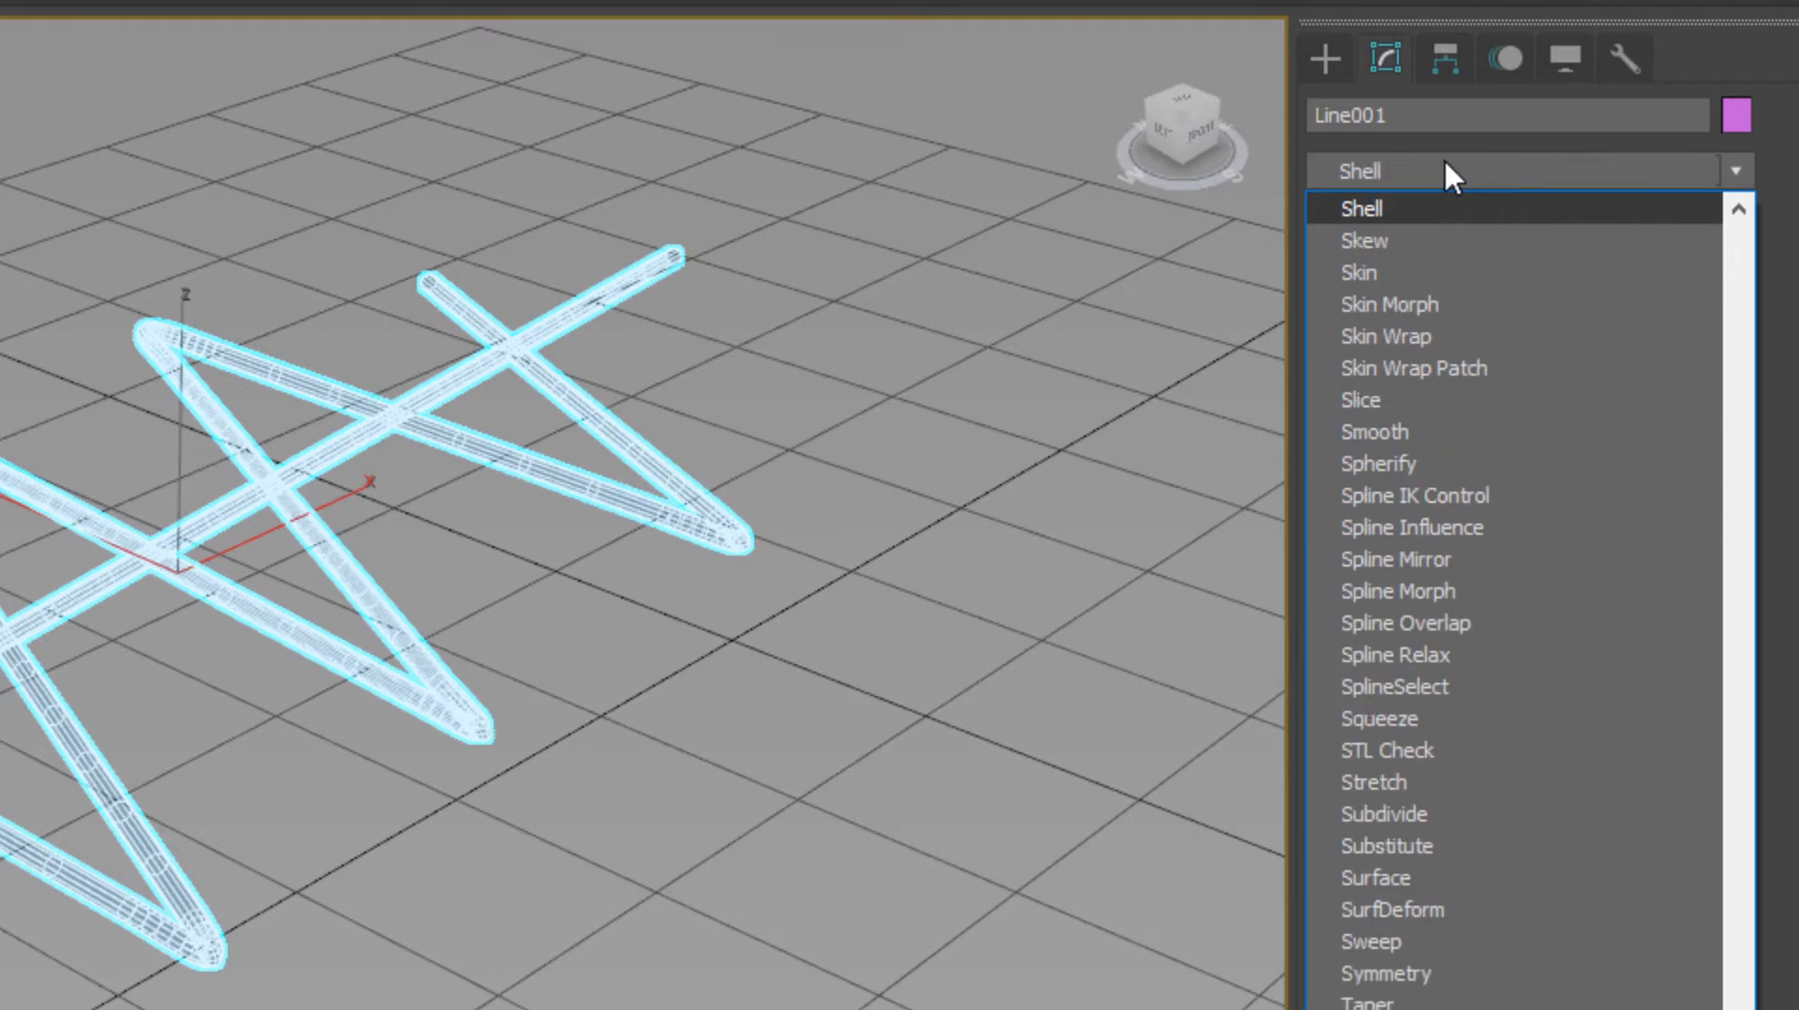
left_click(1499, 622)
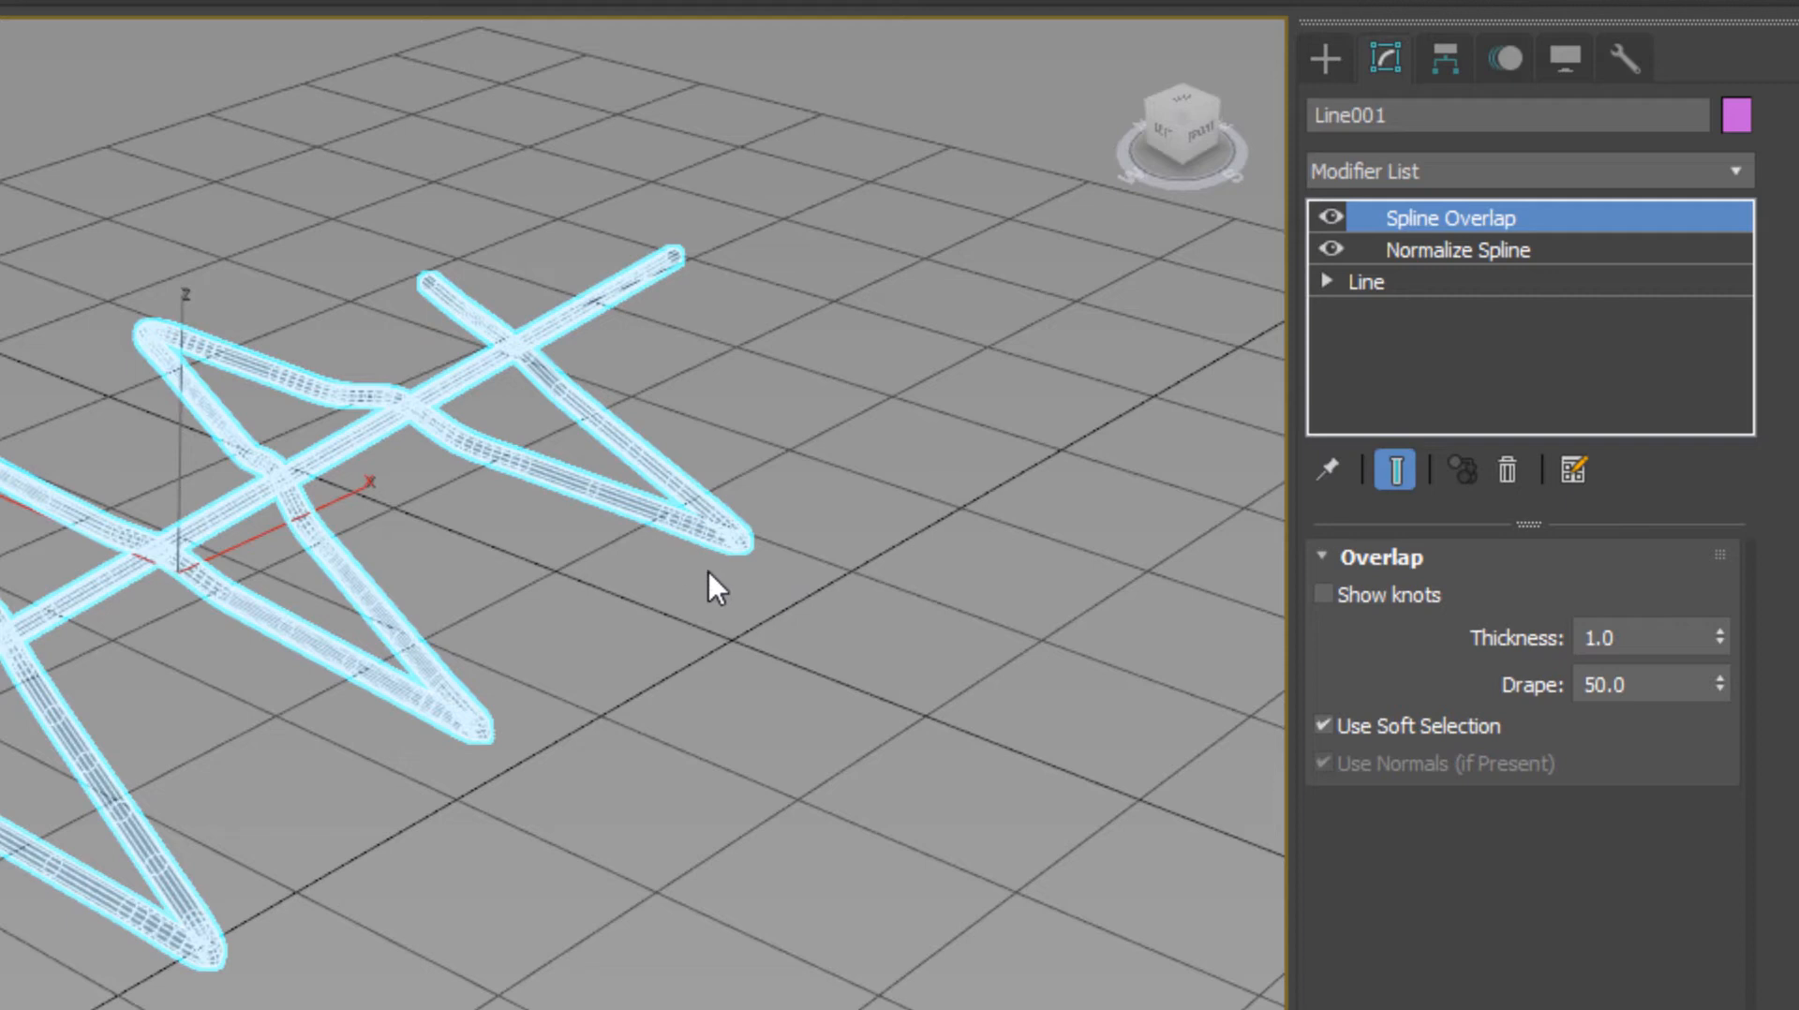
key("F3")
Set Spline Overlap Thickness to 1.8574 and Drape to 100 on Line001
middle_click_drag(341, 621, 553, 626, "alt")
scroll(573, 629, "up", 4)
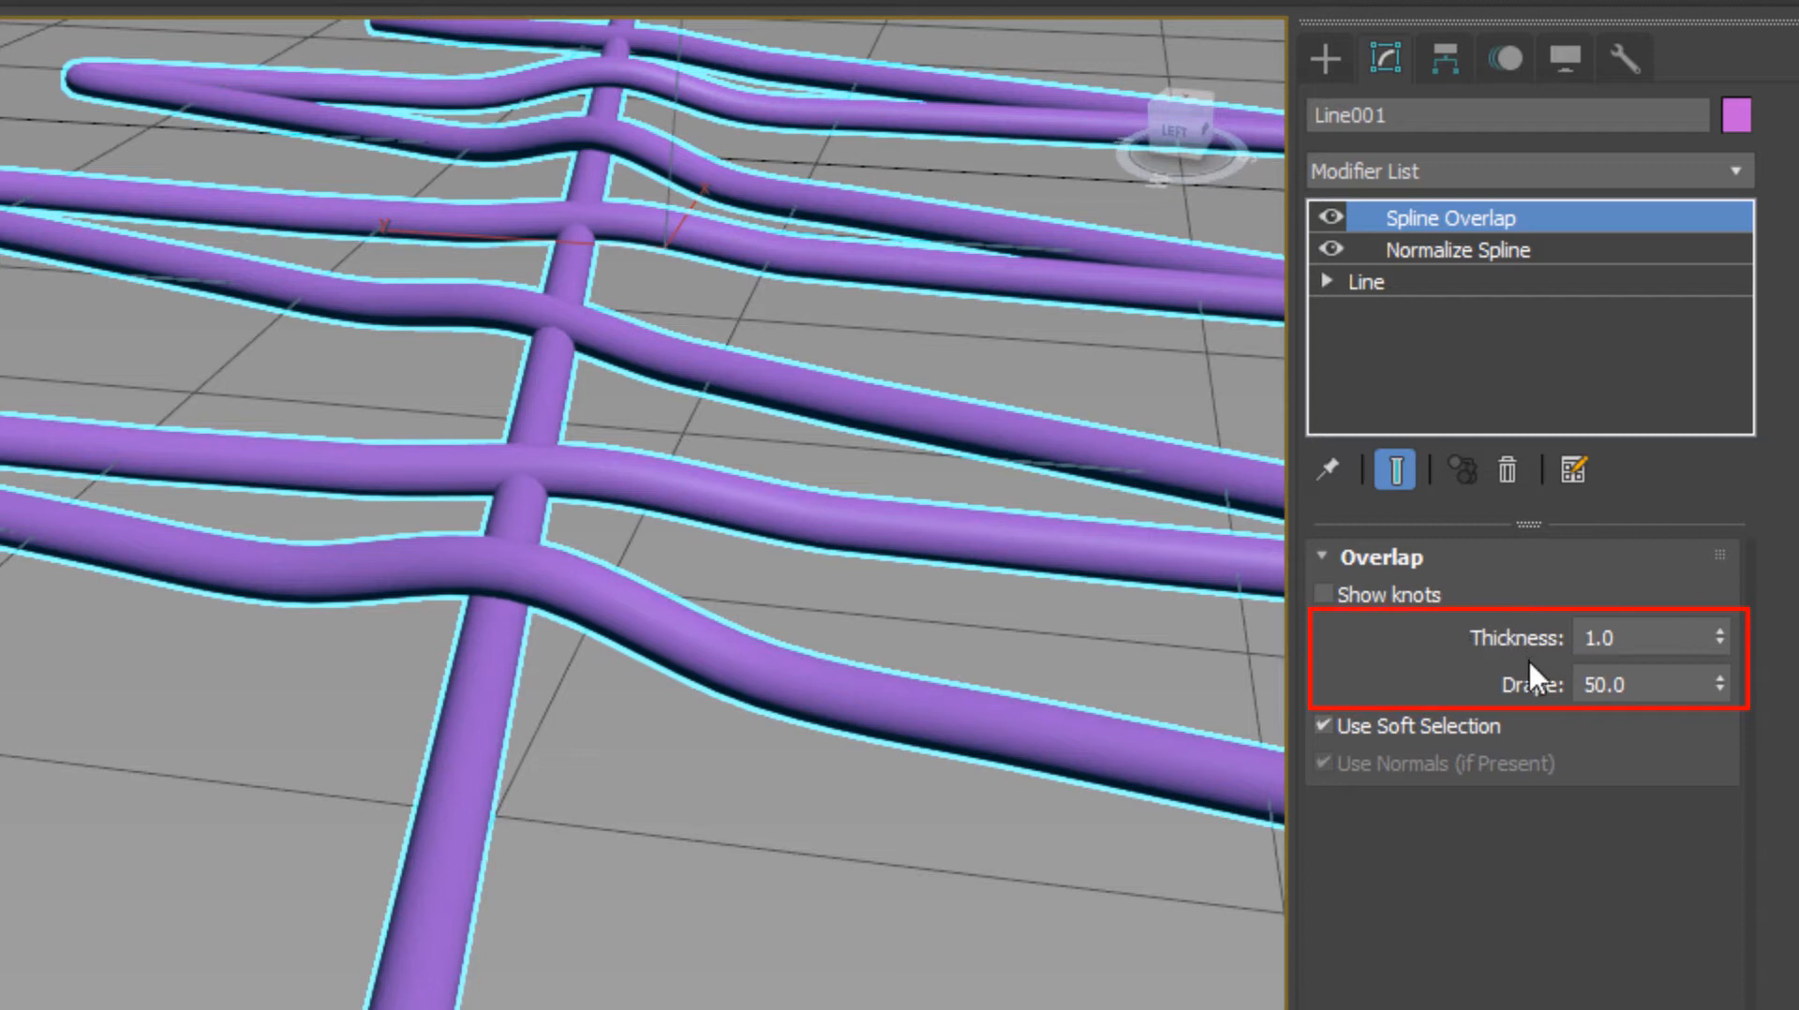
mouse_move(1719, 640)
left_mouse_down()
mouse_move(1709, 501)
mouse_move(1700, 571)
left_mouse_up()
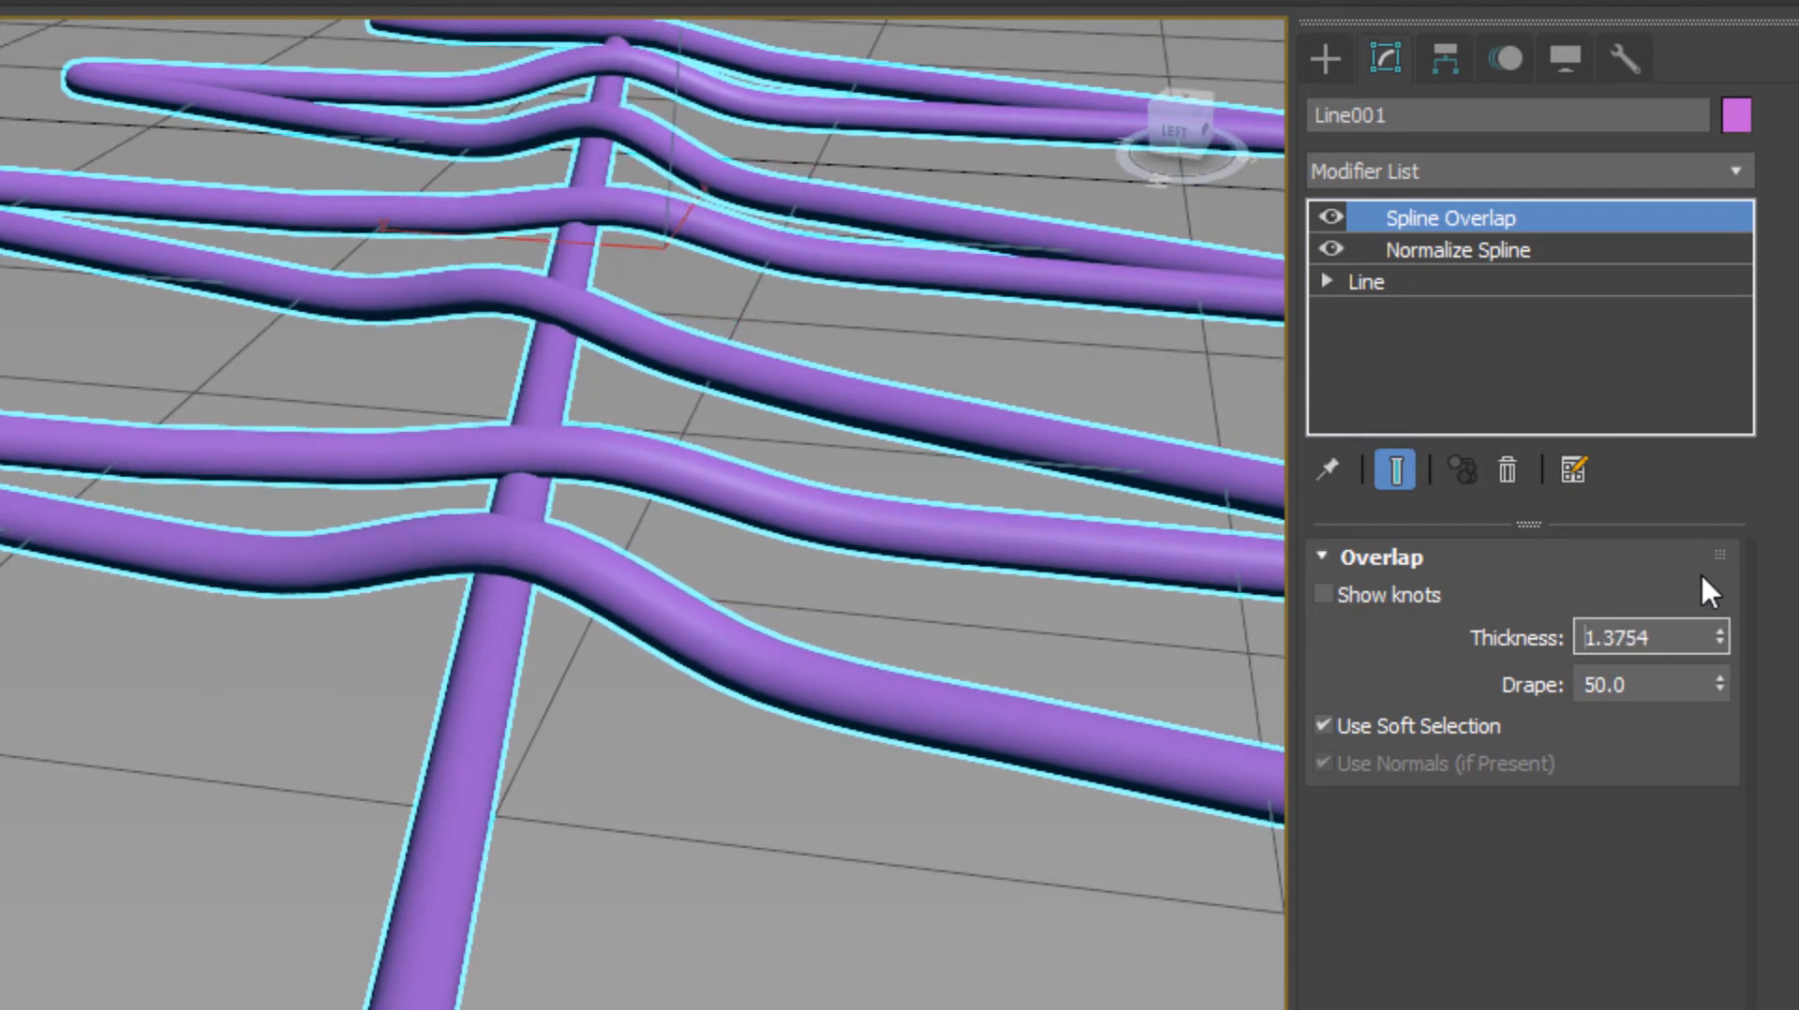
left_click_drag(1718, 641, 1707, 585)
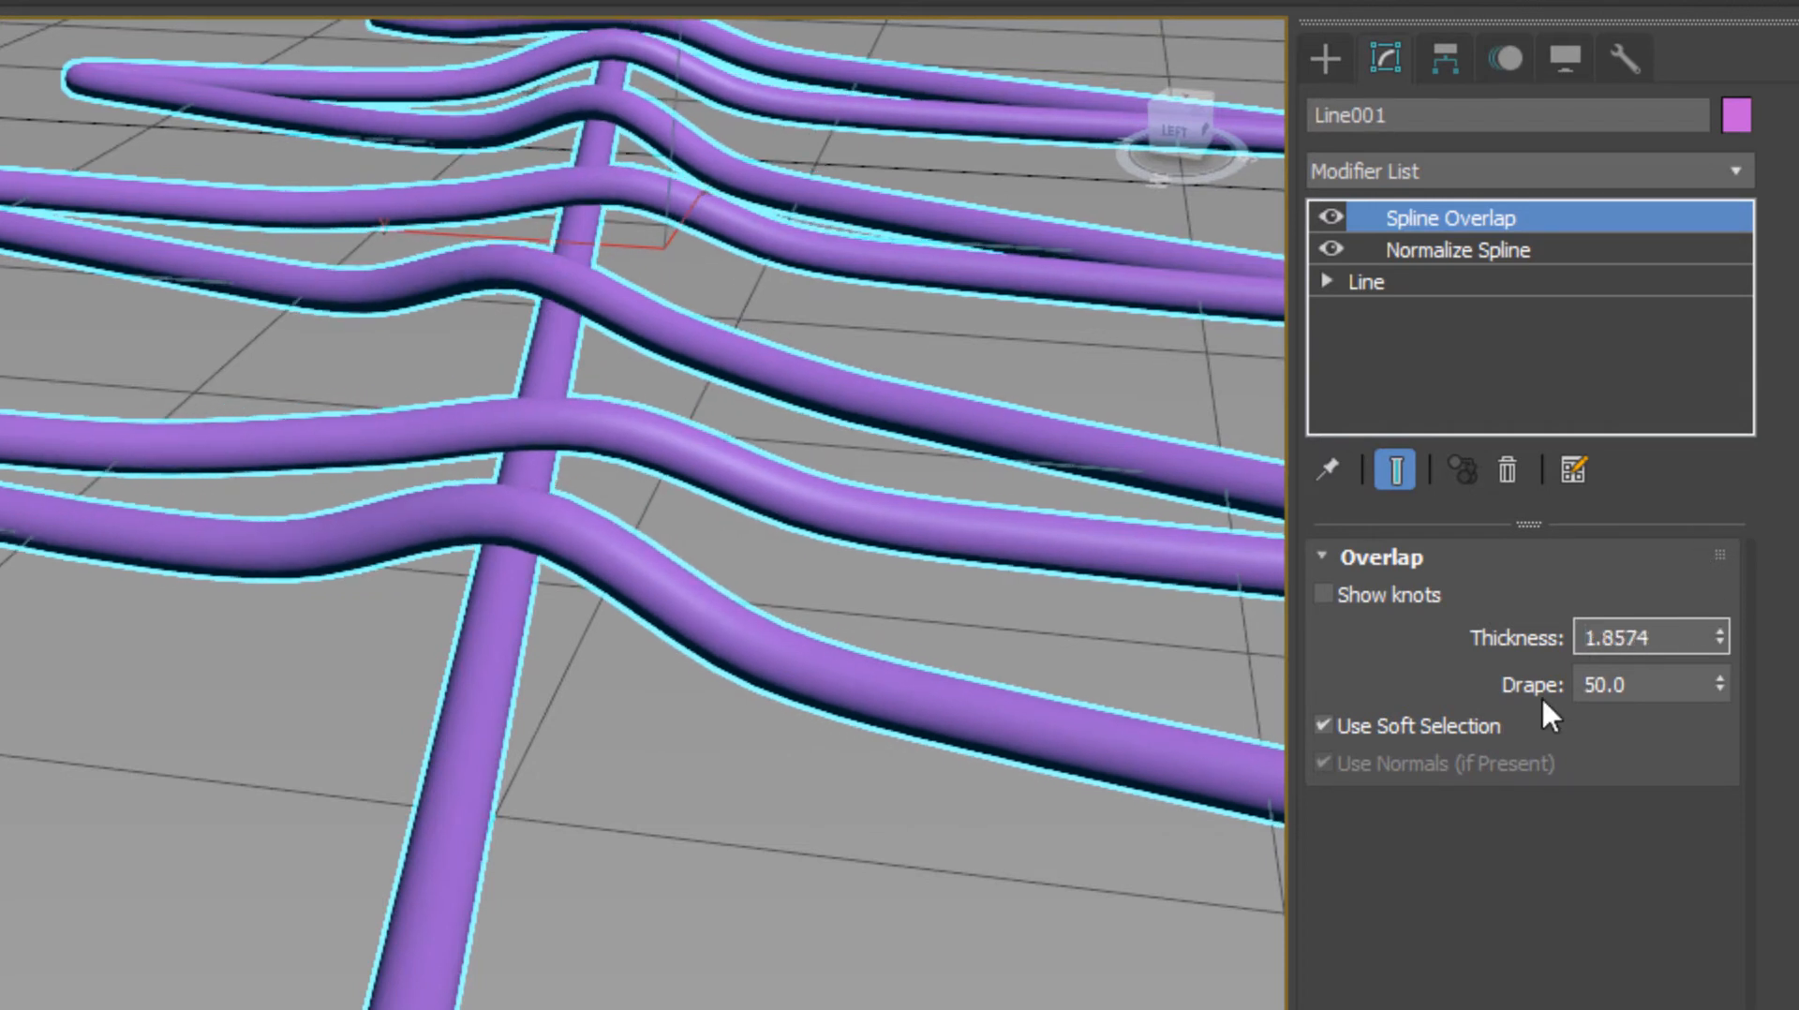
left_click(1718, 687)
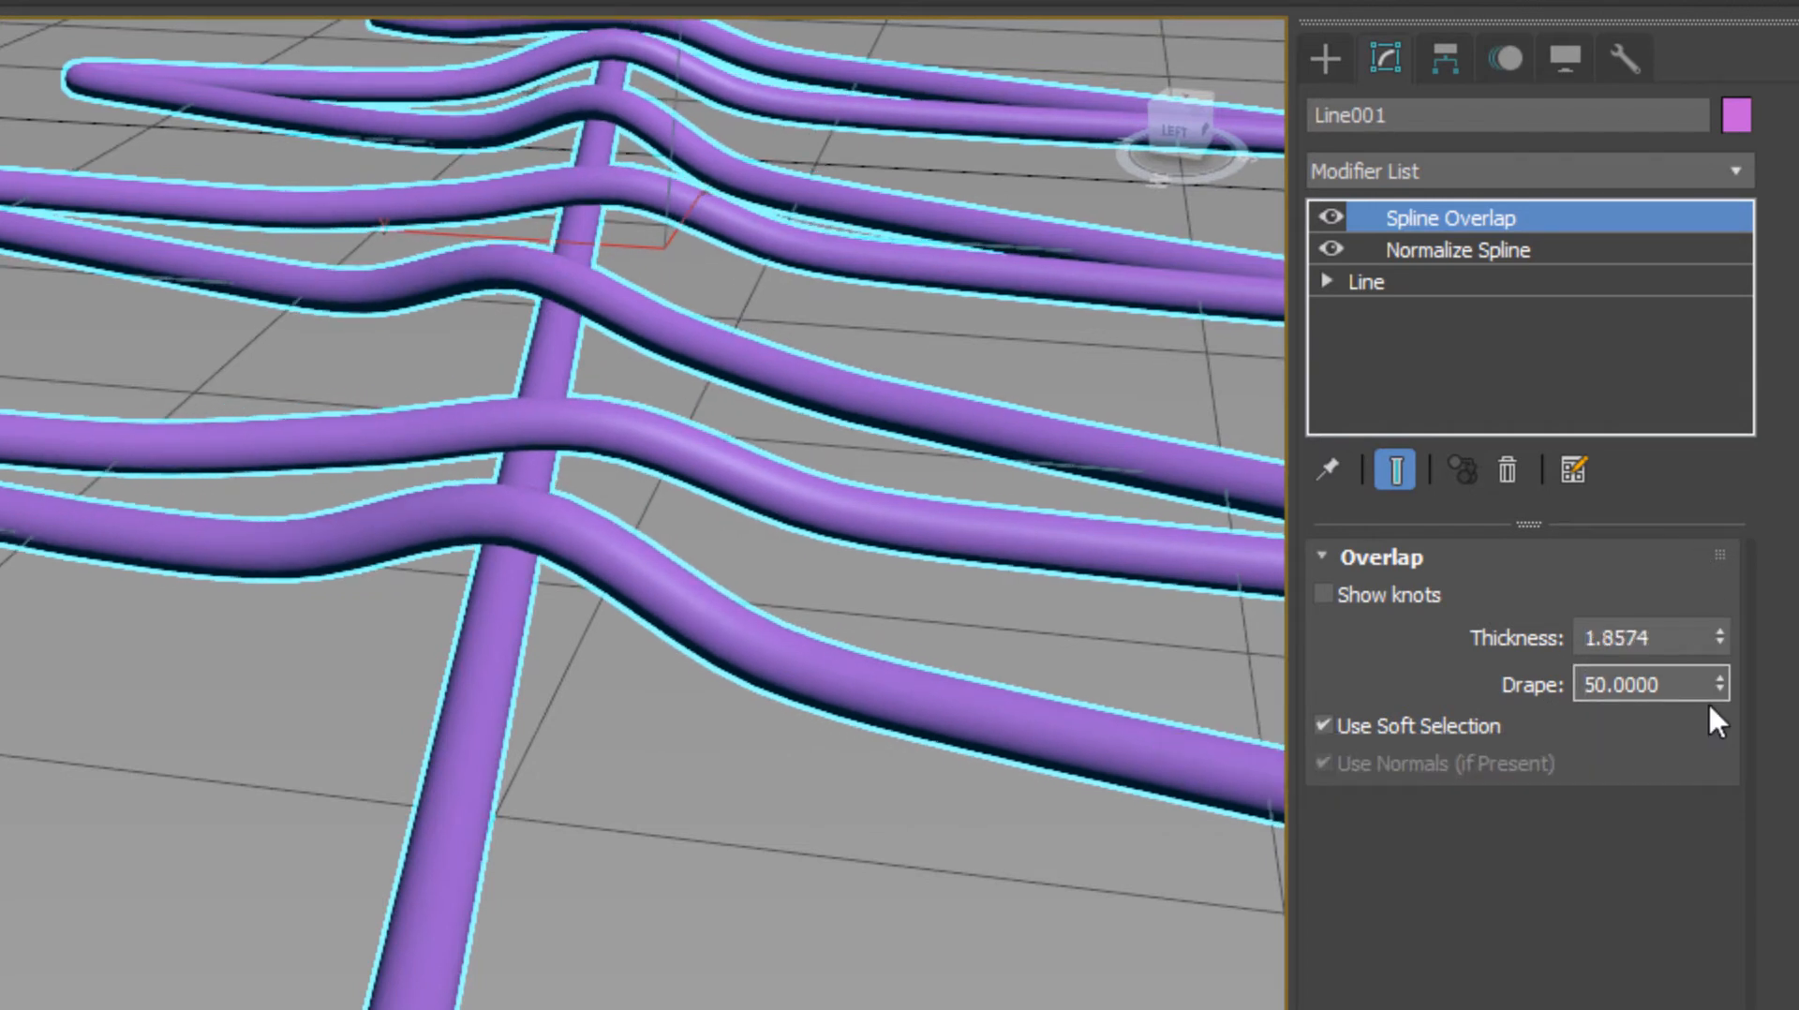
left_click_drag(1721, 682, 1699, 498)
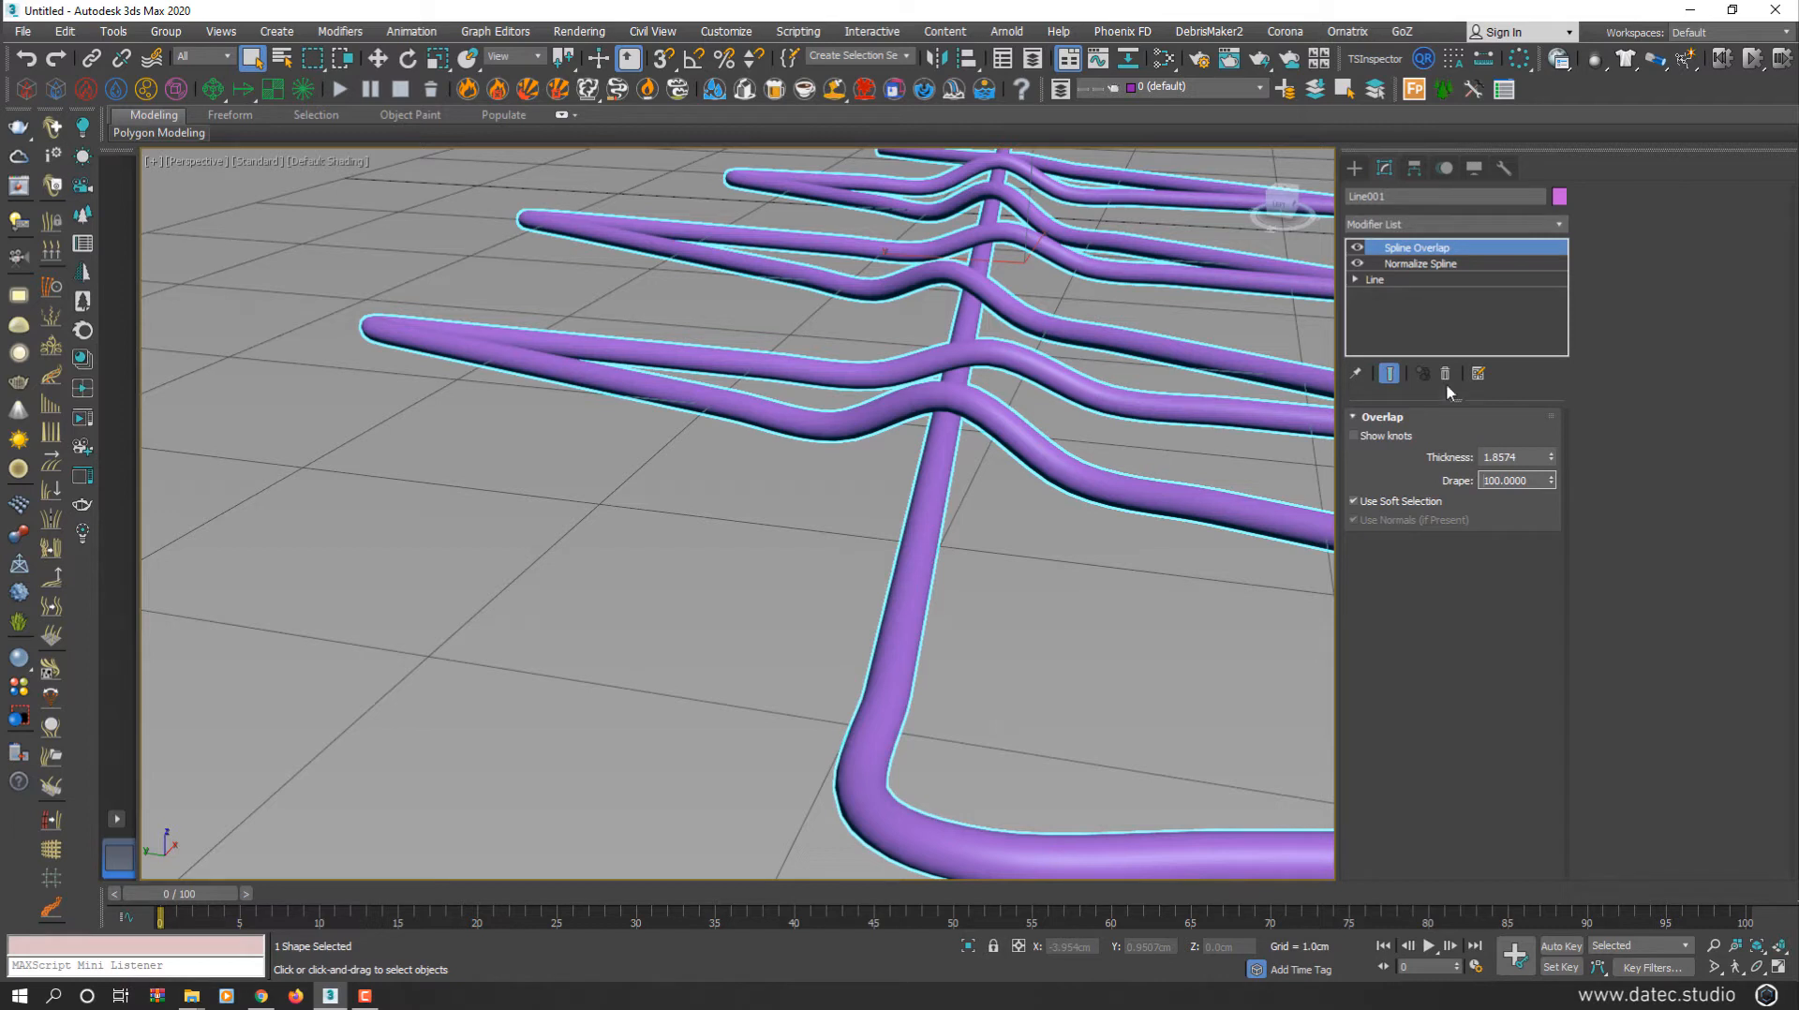
With Show End Result on, move Line001's upper-left corner vertex to reshape the zigzag
left_click(1401, 278)
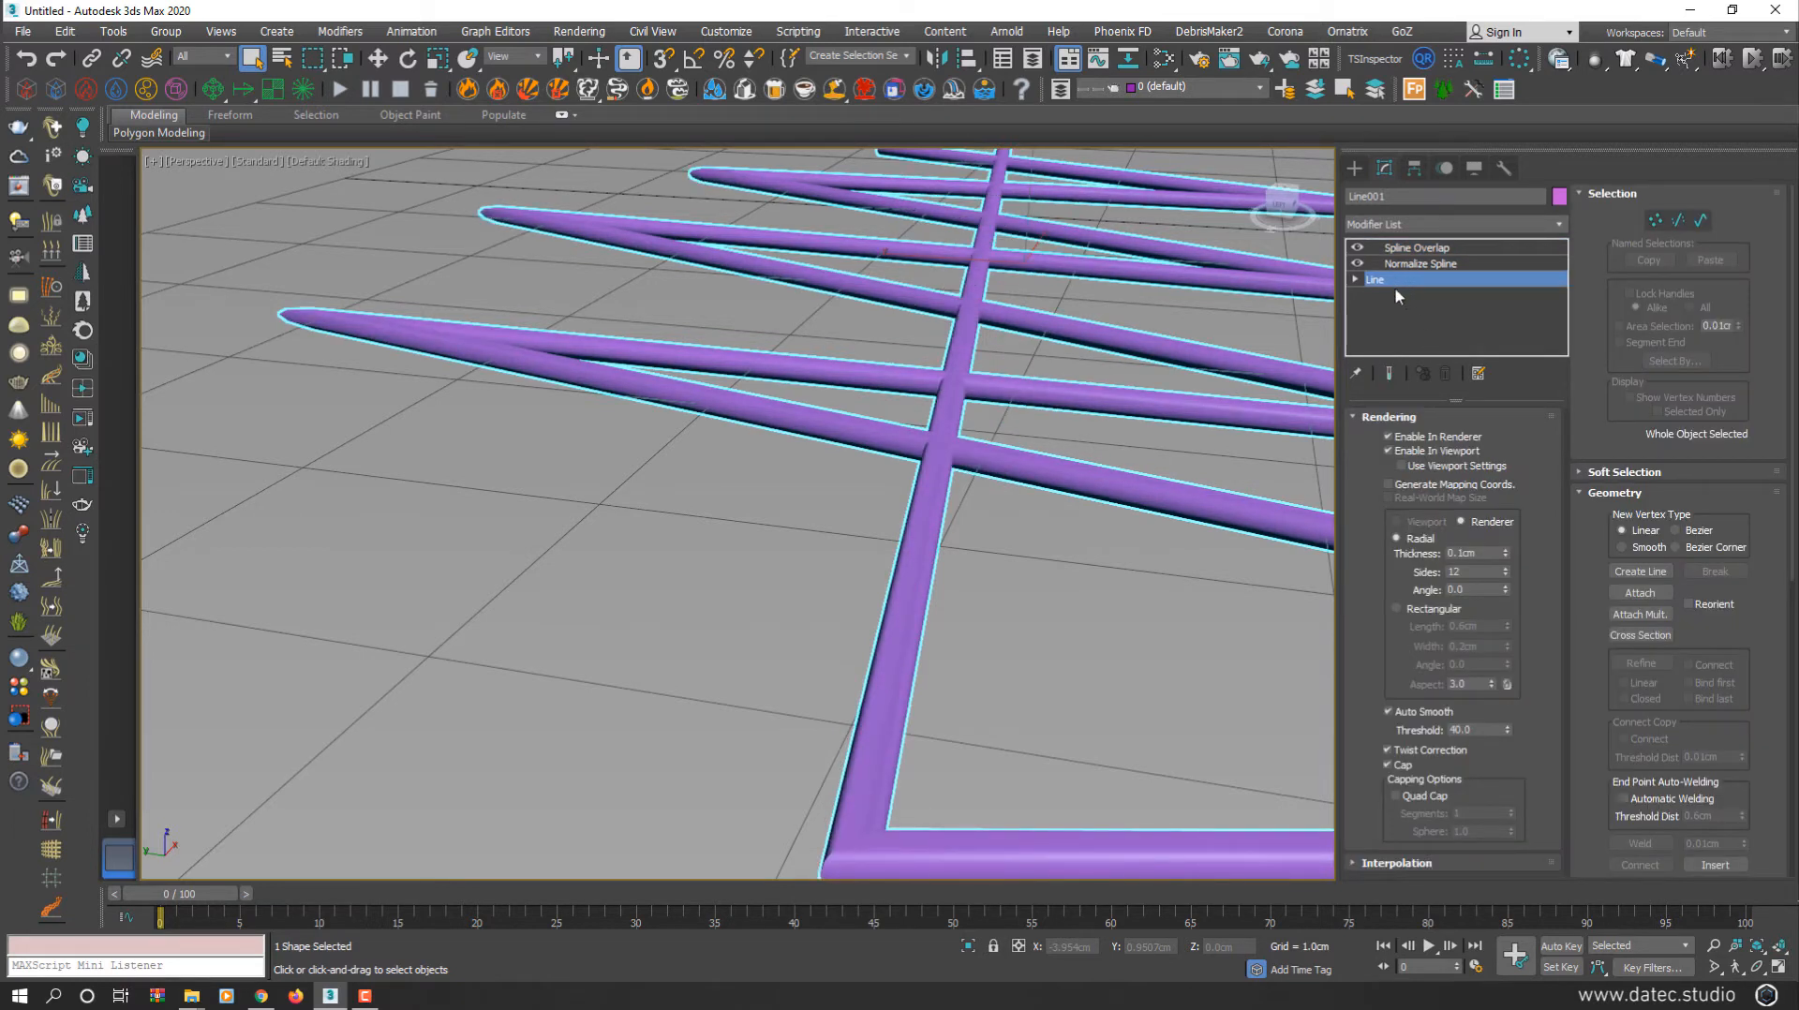
left_click(1391, 373)
scroll(1082, 463, "down", 3)
middle_click_drag(1050, 432, 1044, 460, "alt")
left_click(1652, 225)
mouse_move(822, 296)
left_mouse_down()
mouse_move(764, 334)
mouse_move(880, 300)
mouse_move(848, 297)
left_mouse_up()
key("w")
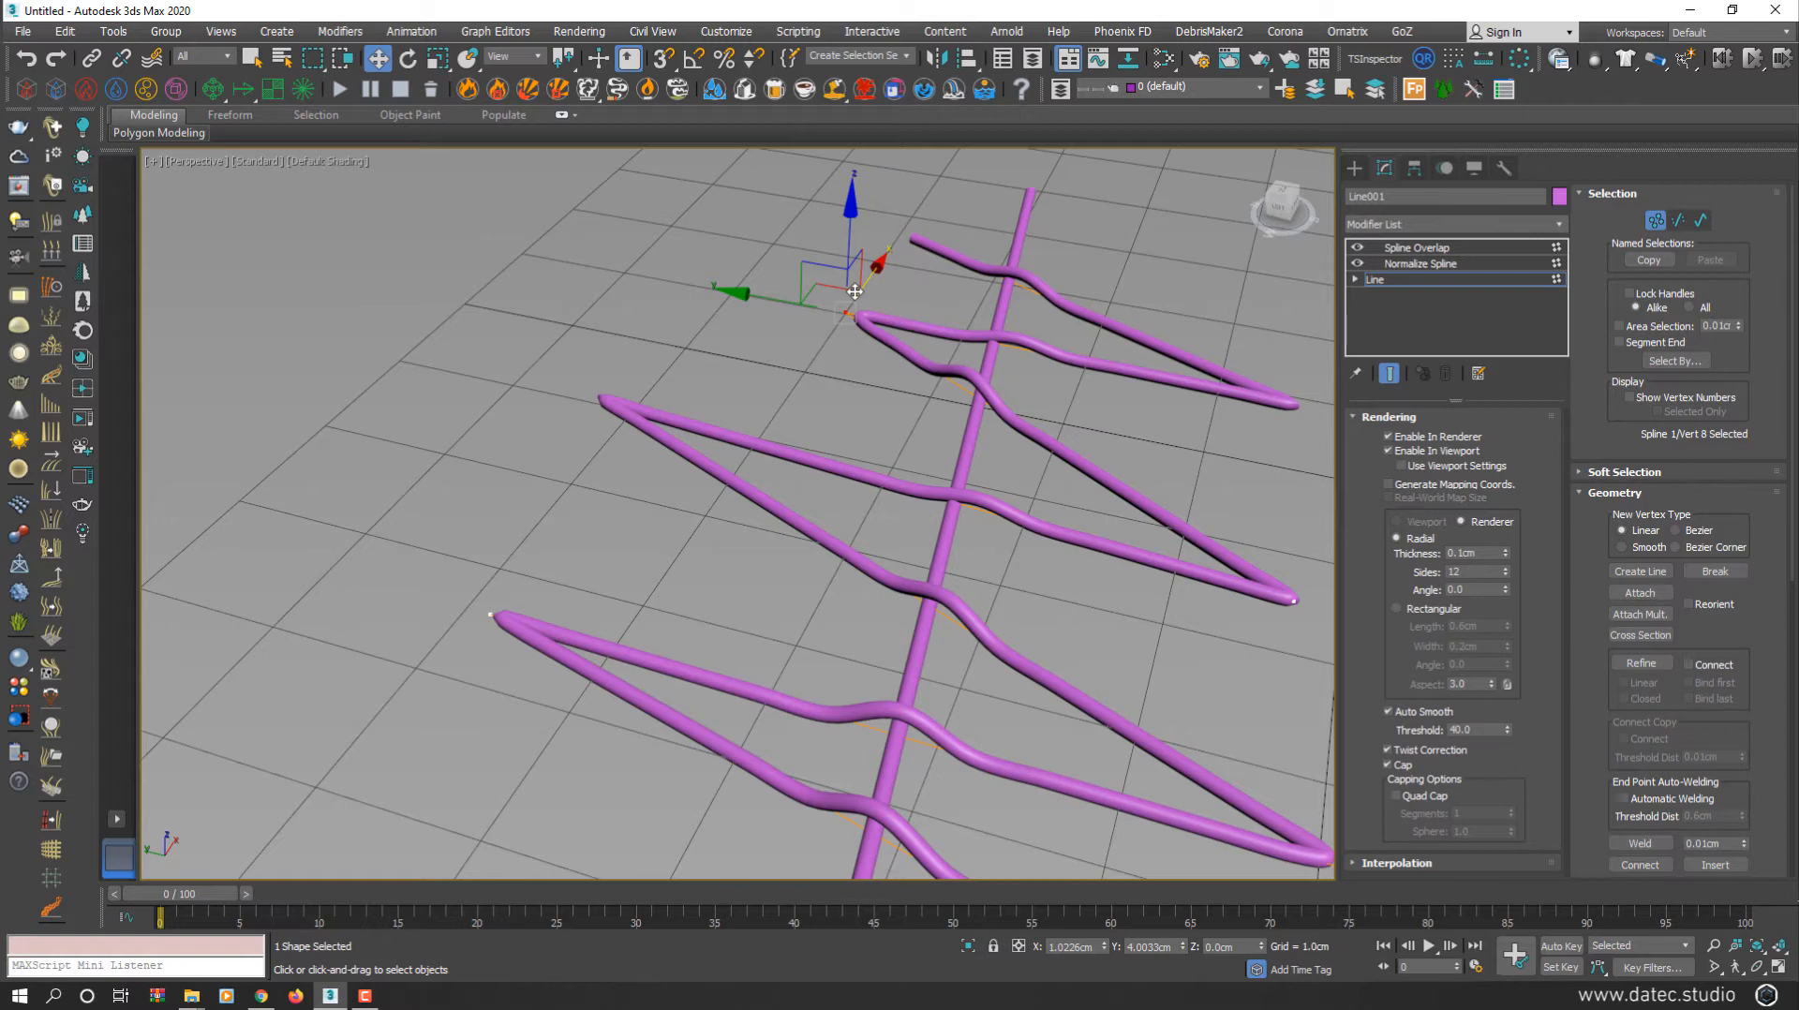
mouse_move(875, 332)
middle_mouse_down()
mouse_move(887, 361)
mouse_move(886, 338)
middle_mouse_up()
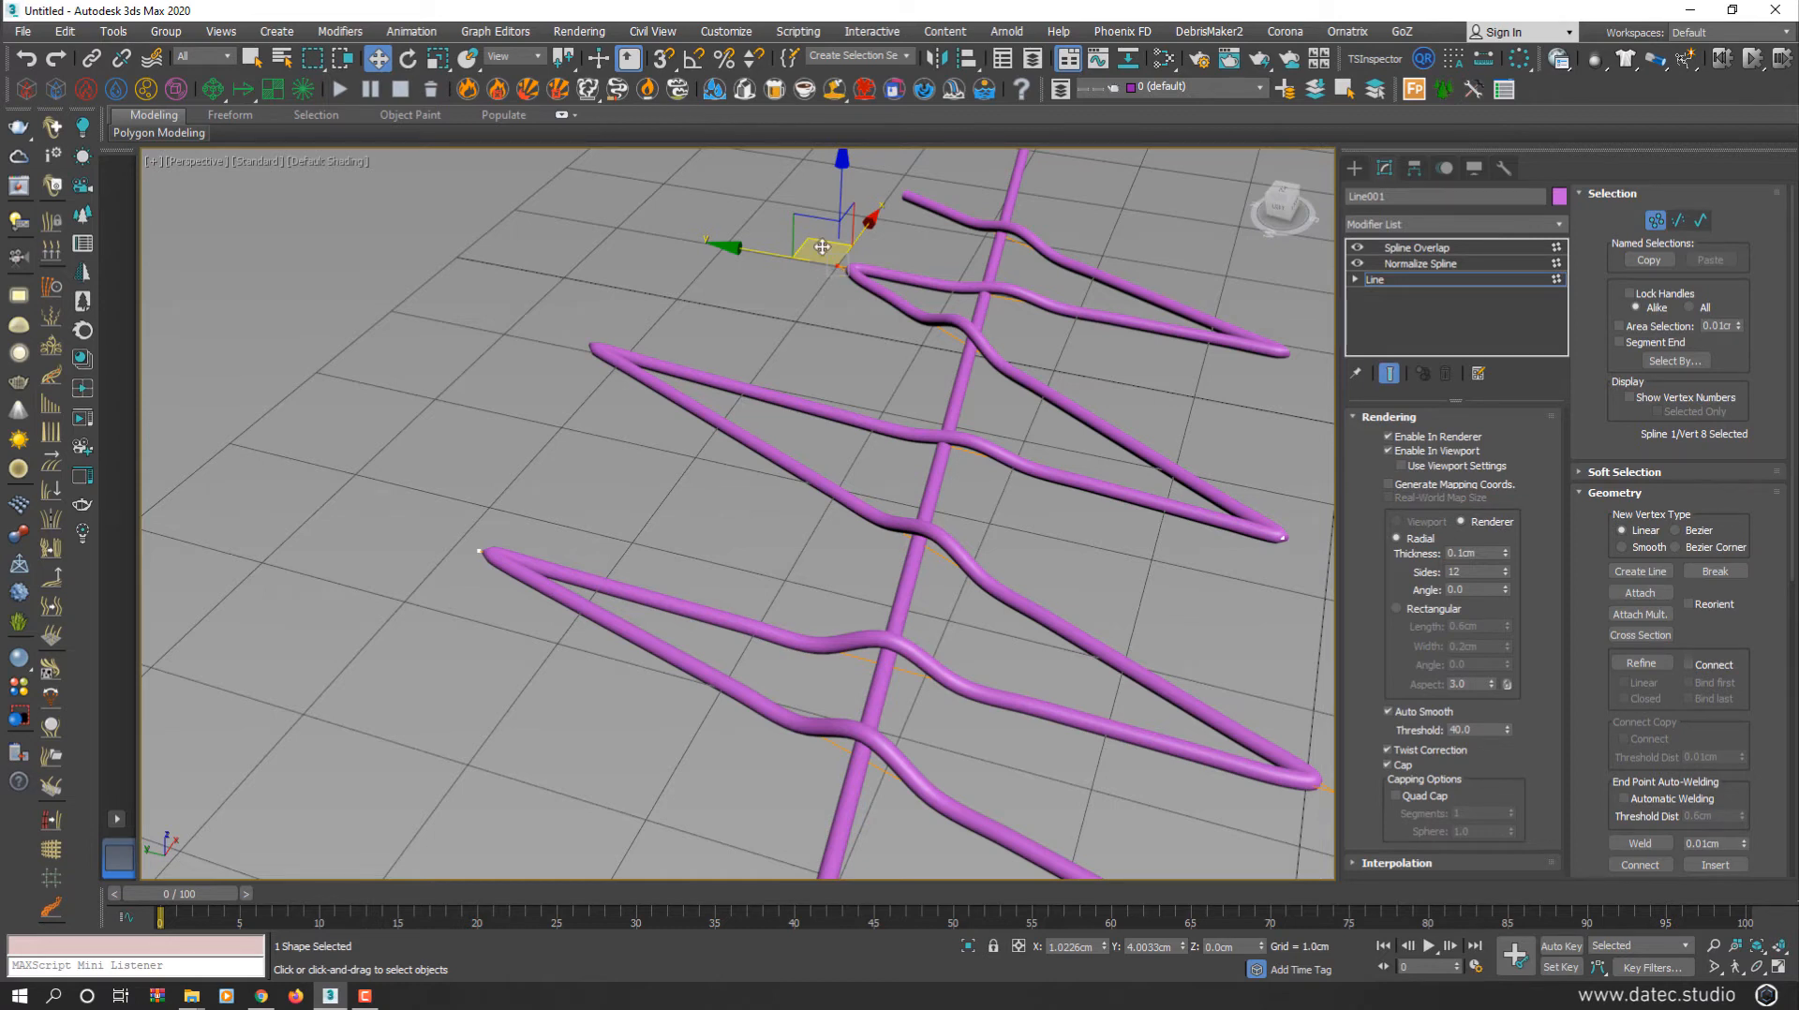
left_click_drag(822, 246, 722, 225)
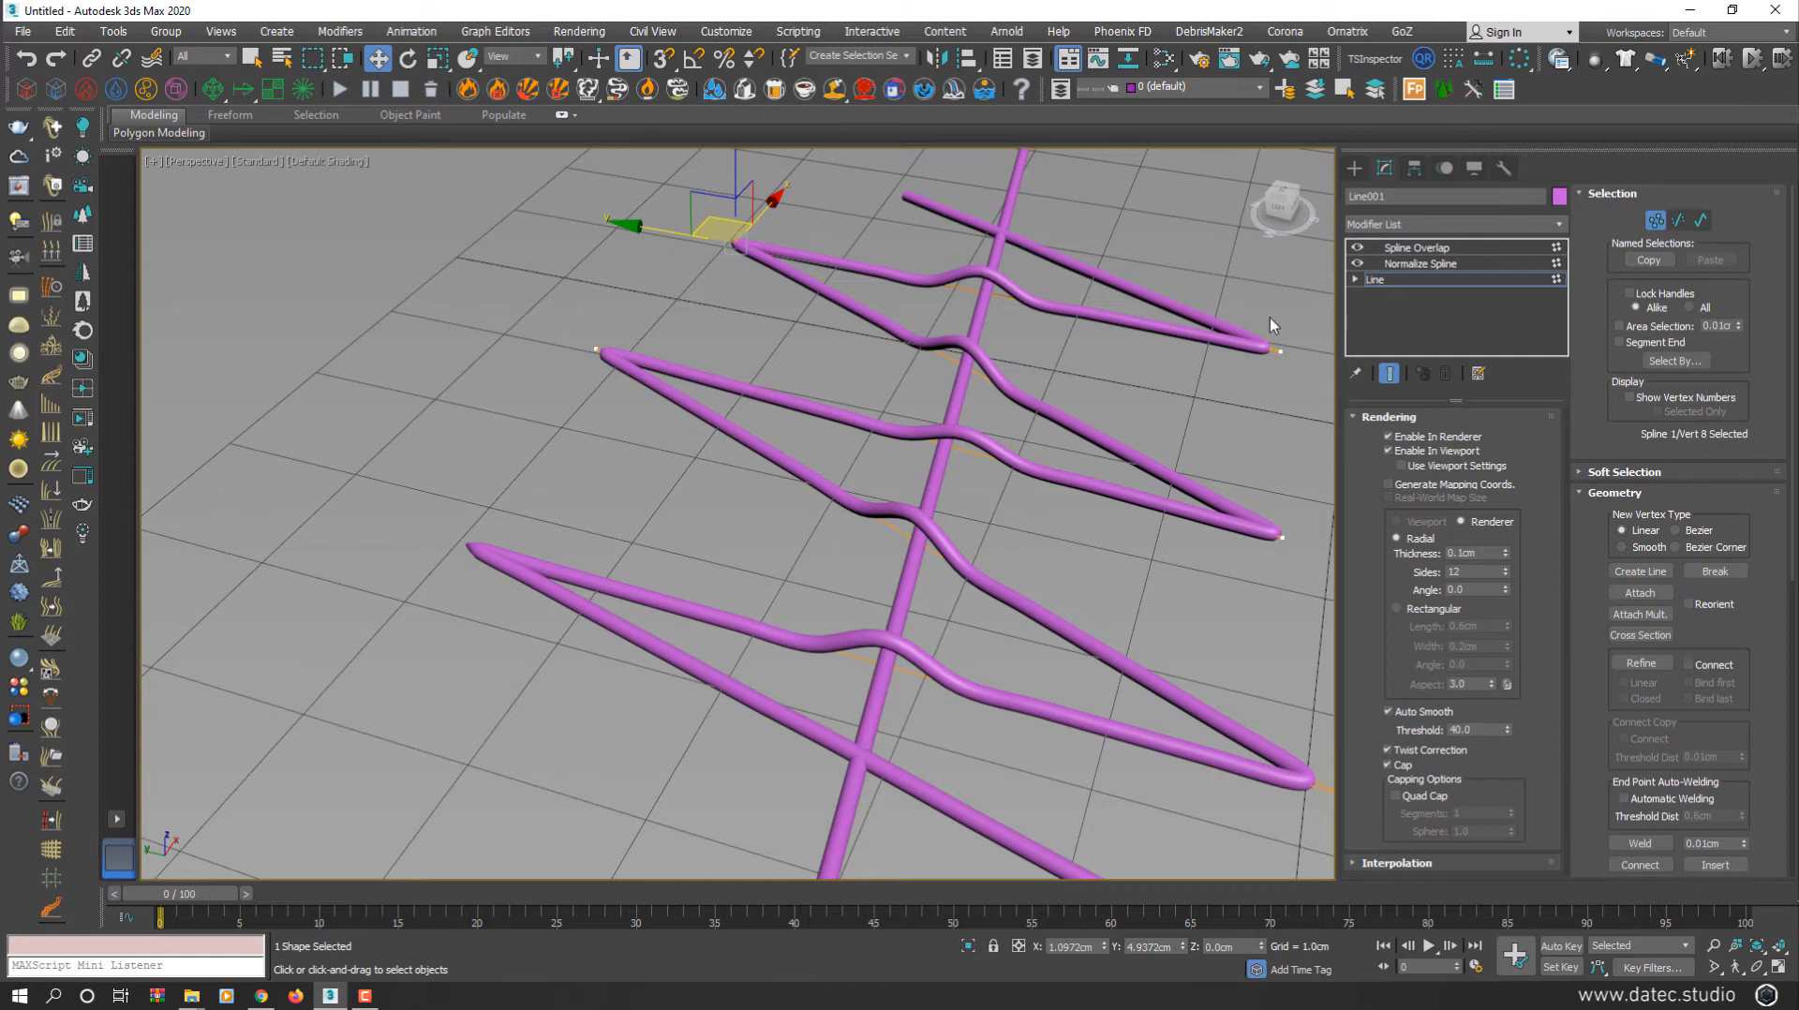
left_click(1432, 266)
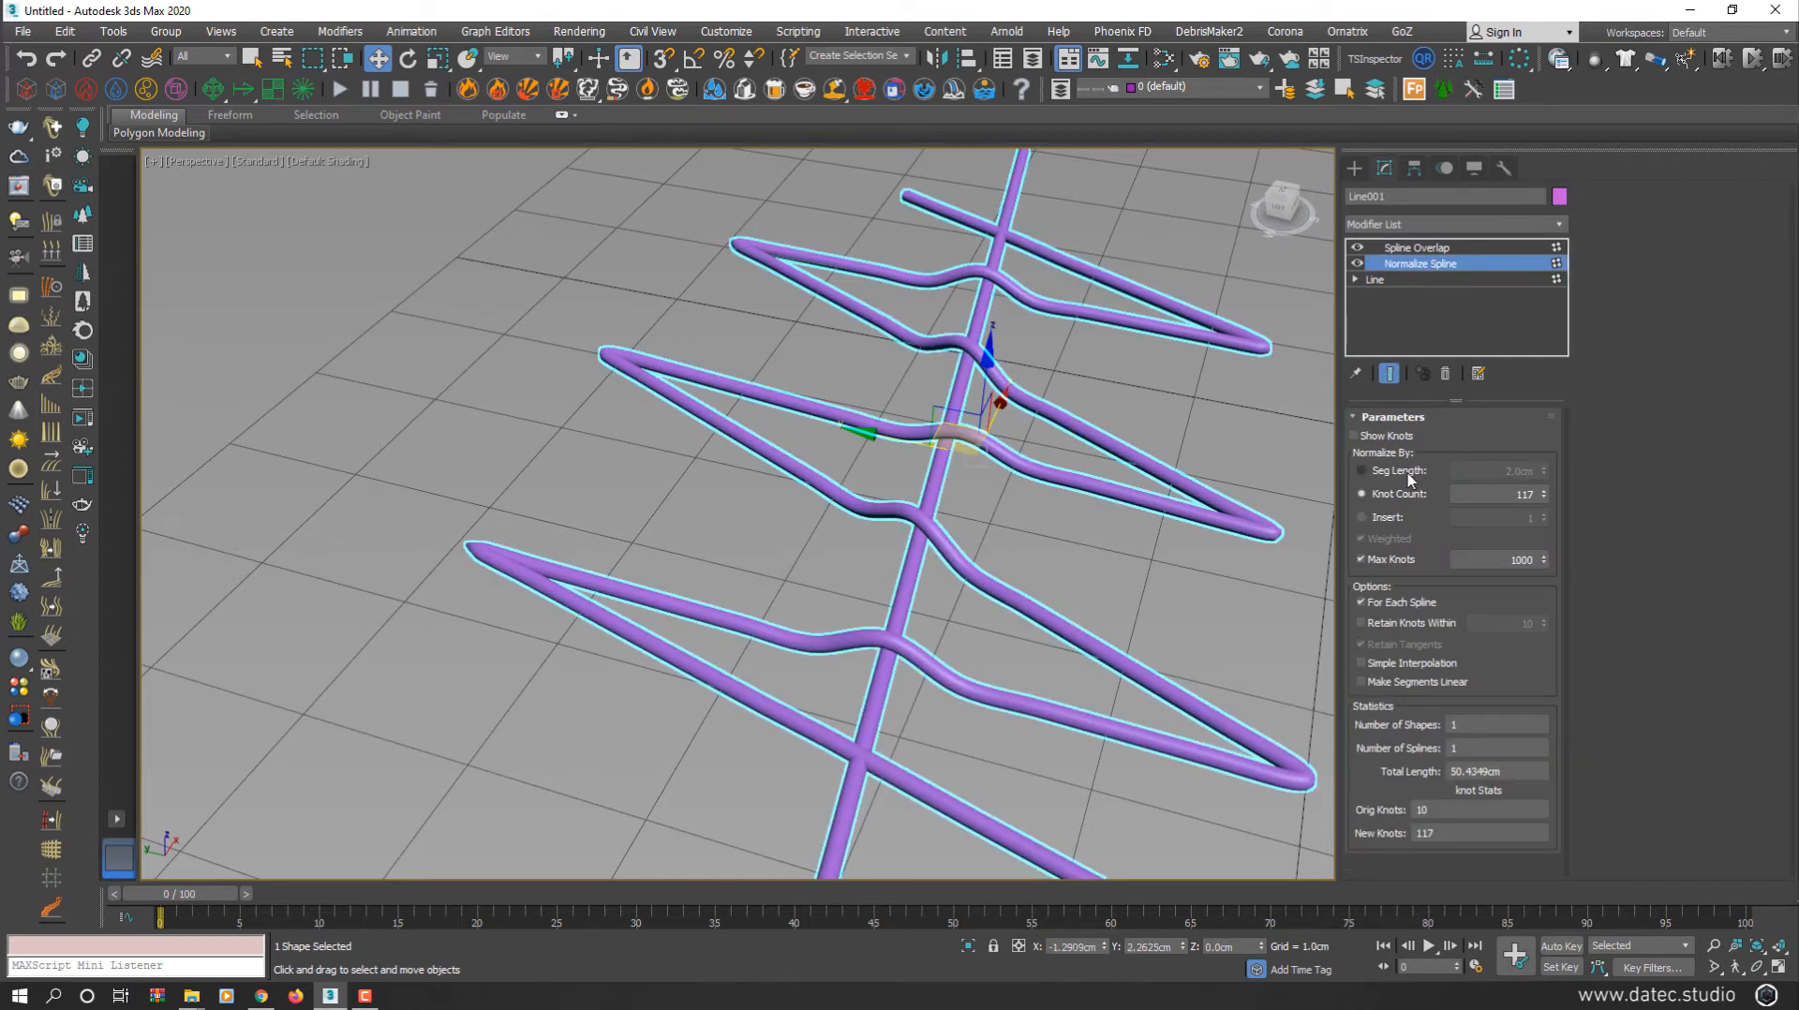
Raise Normalize Spline knots to 349 and lower Spline Overlap Drape to 50.37
left_click_drag(1543, 491, 1517, 183)
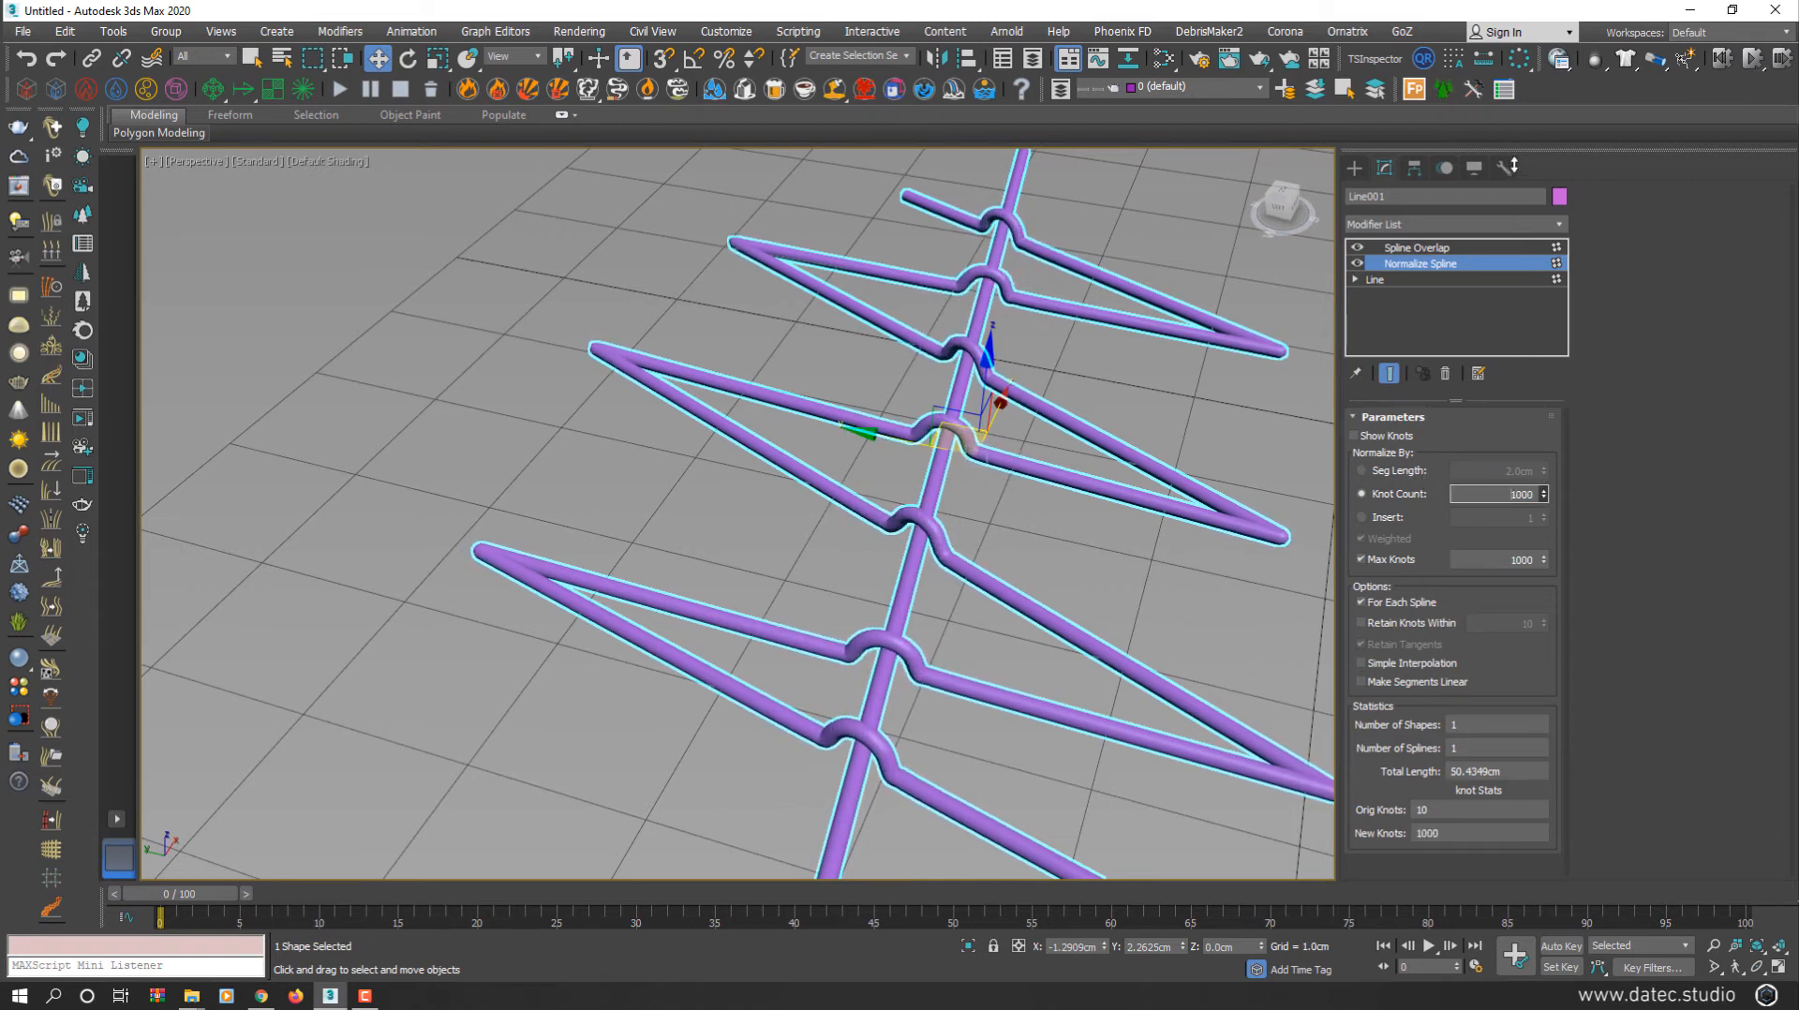
left_click(1436, 248)
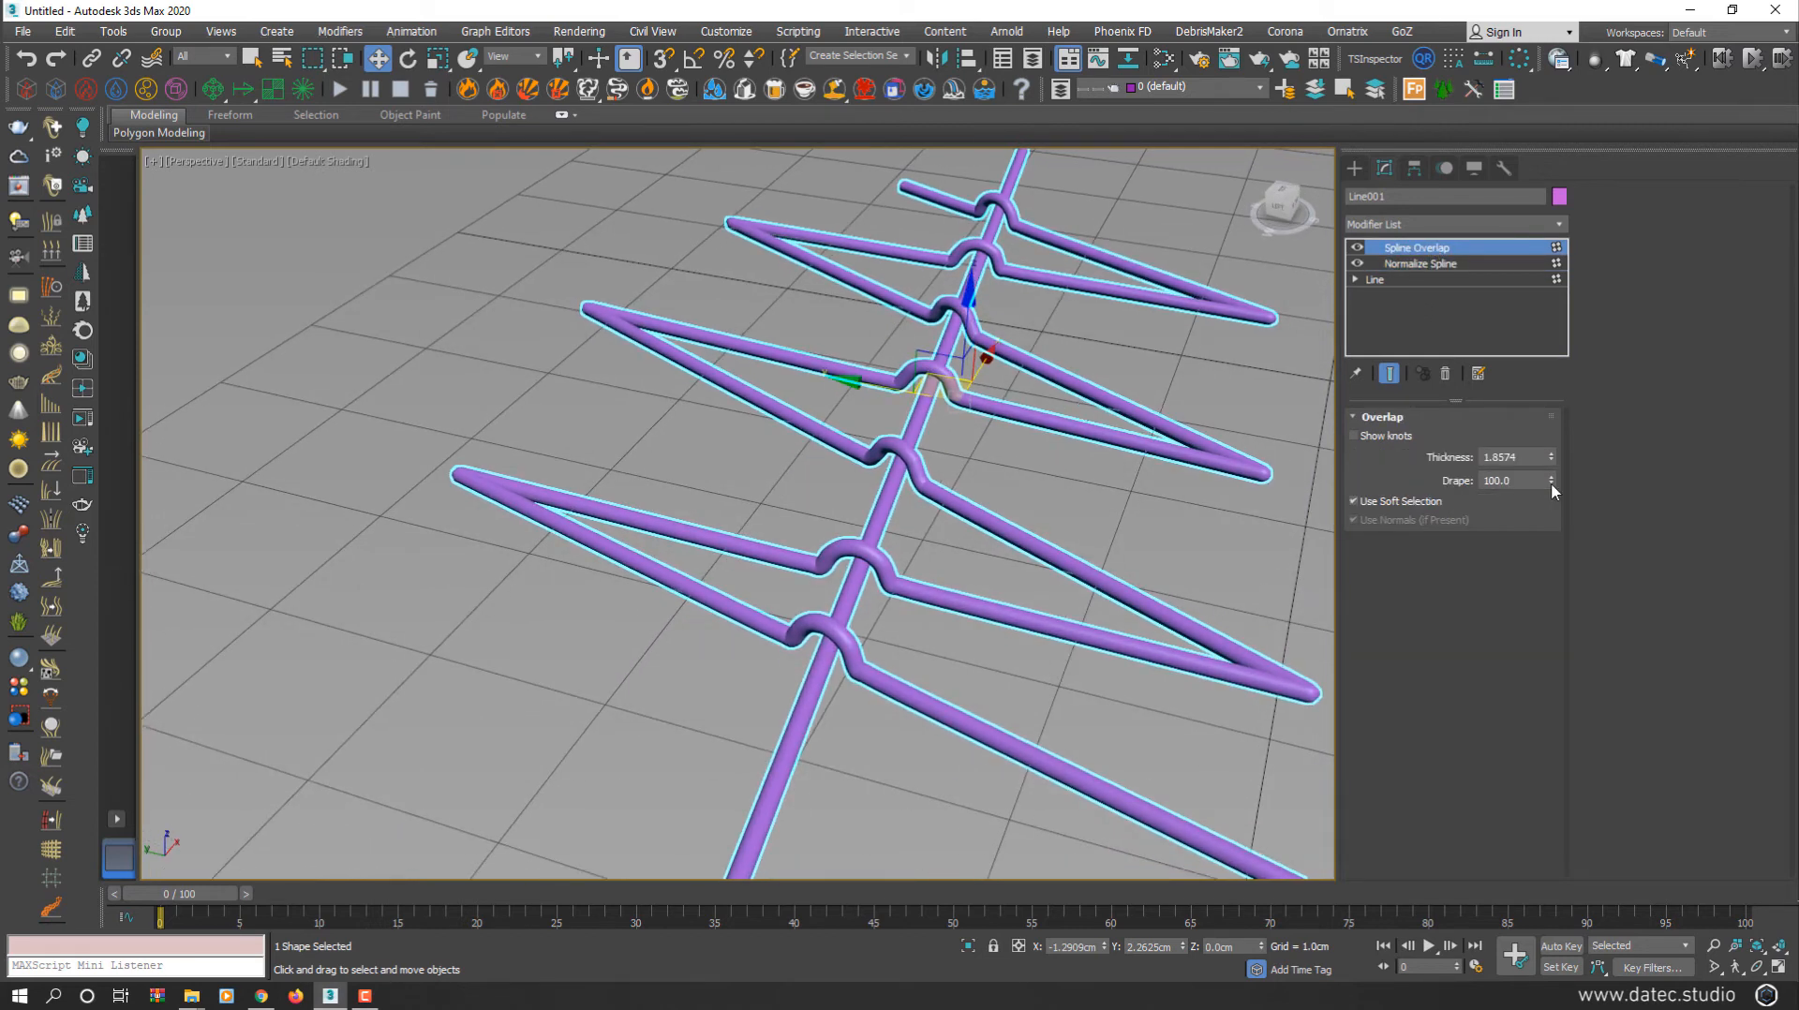
left_click_drag(1550, 481, 1453, 548)
scroll(958, 536, "down", 4)
Orbit low to inspect the flattened crossings, then pick the Circle spline shape
middle_click_drag(967, 516, 1202, 432, "alt")
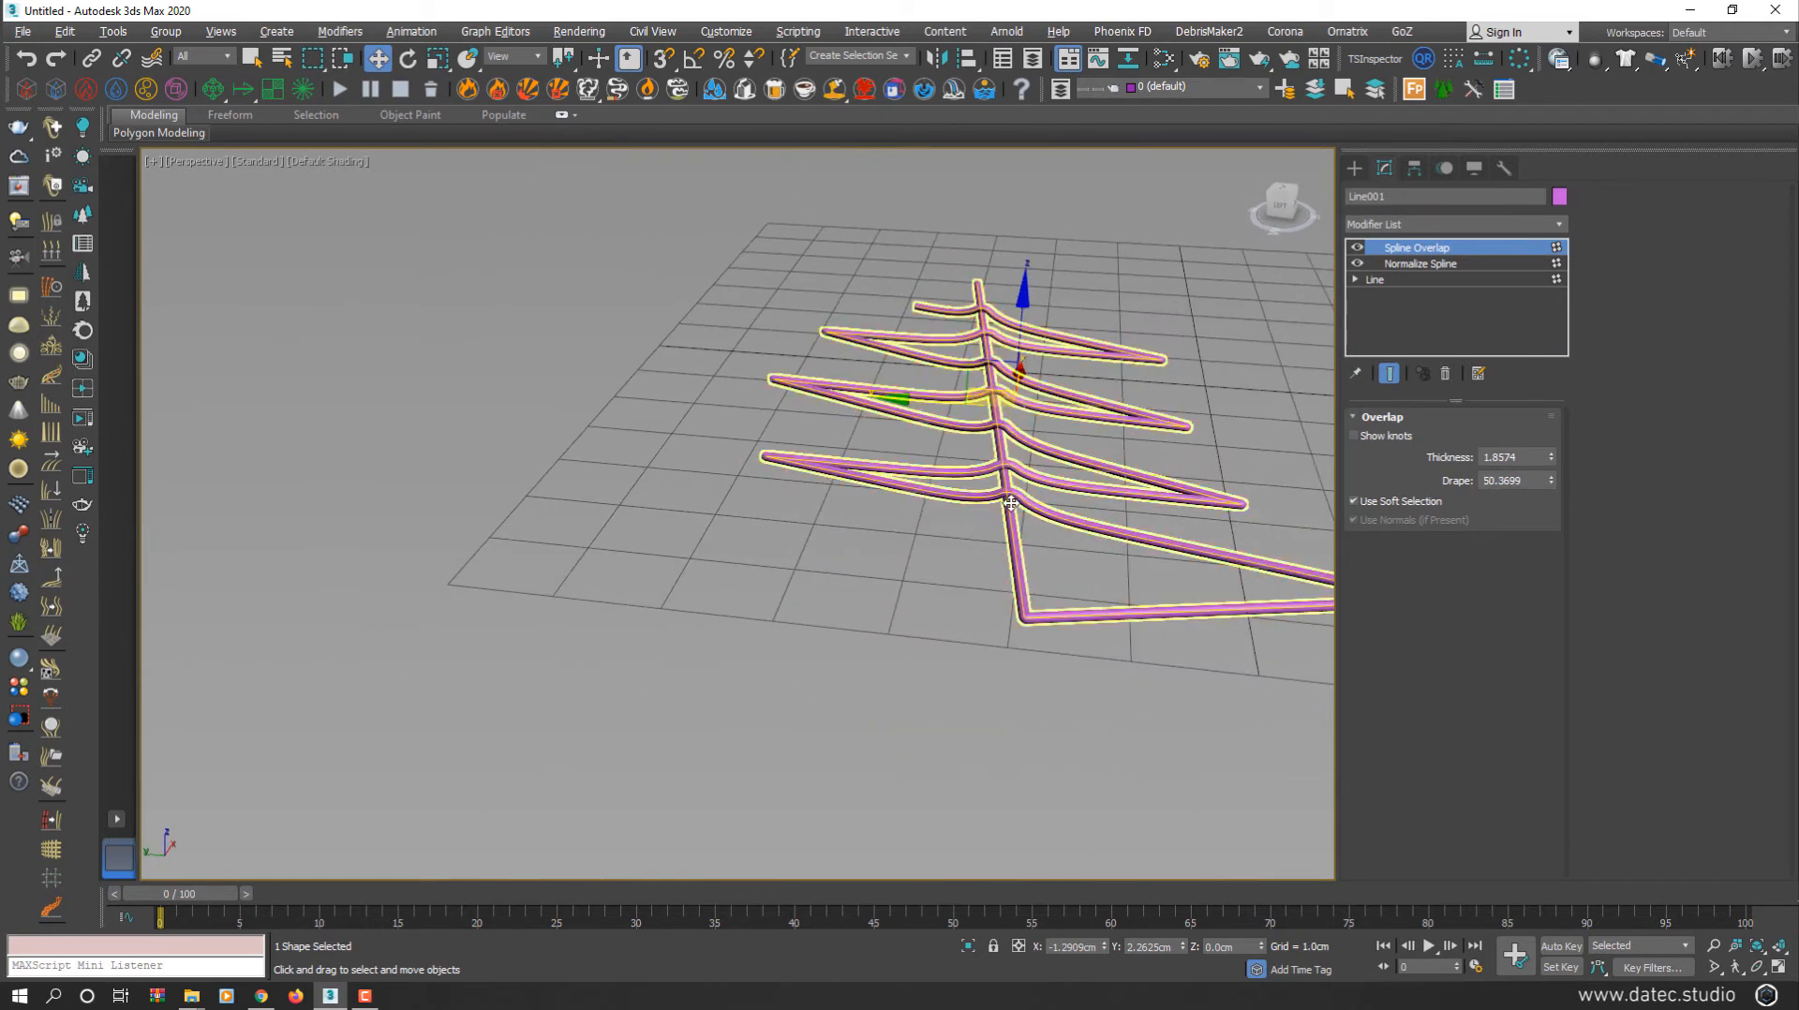
left_click(1220, 431)
scroll(1021, 464, "up", 4)
middle_click_drag(1021, 470, 637, 525, "alt")
scroll(991, 499, "down", 4)
left_click(1356, 171)
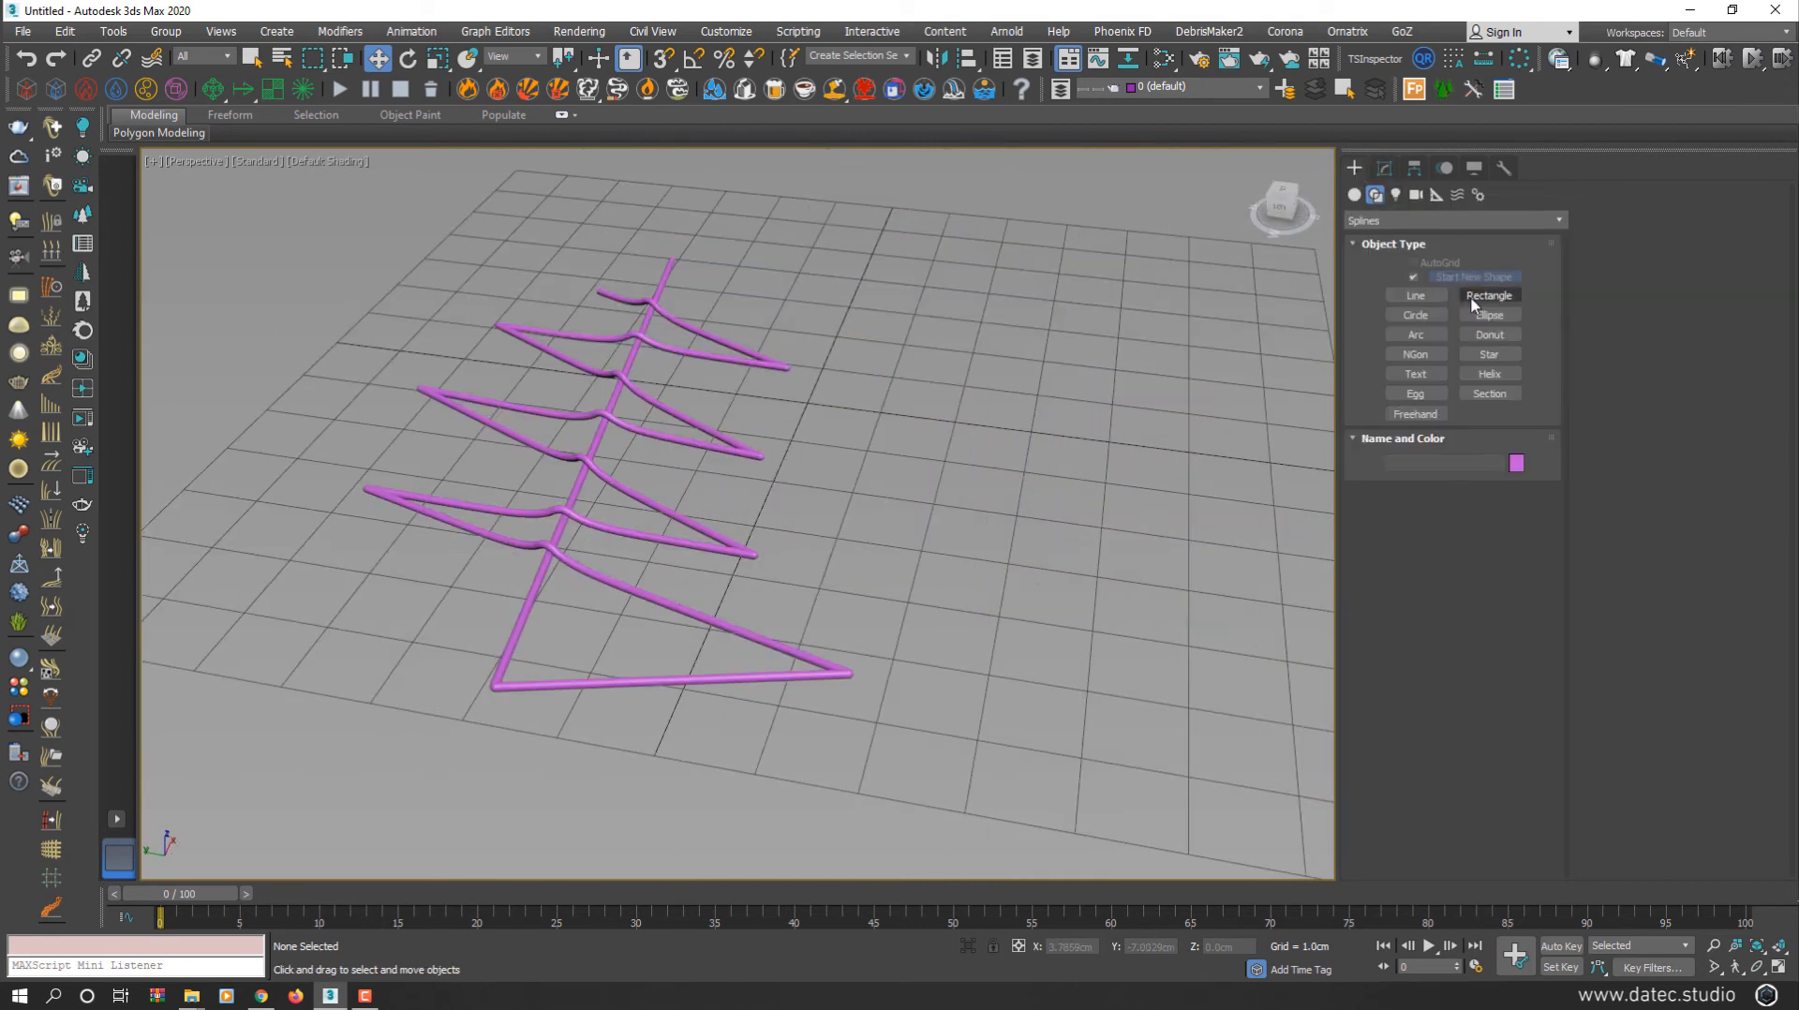
left_click(1415, 315)
Draw Circle001 beside the zigzag tube and convert it to an Editable Spline
middle_click_drag(1079, 485, 839, 494)
left_click_drag(871, 465, 808, 626)
right_click(811, 580)
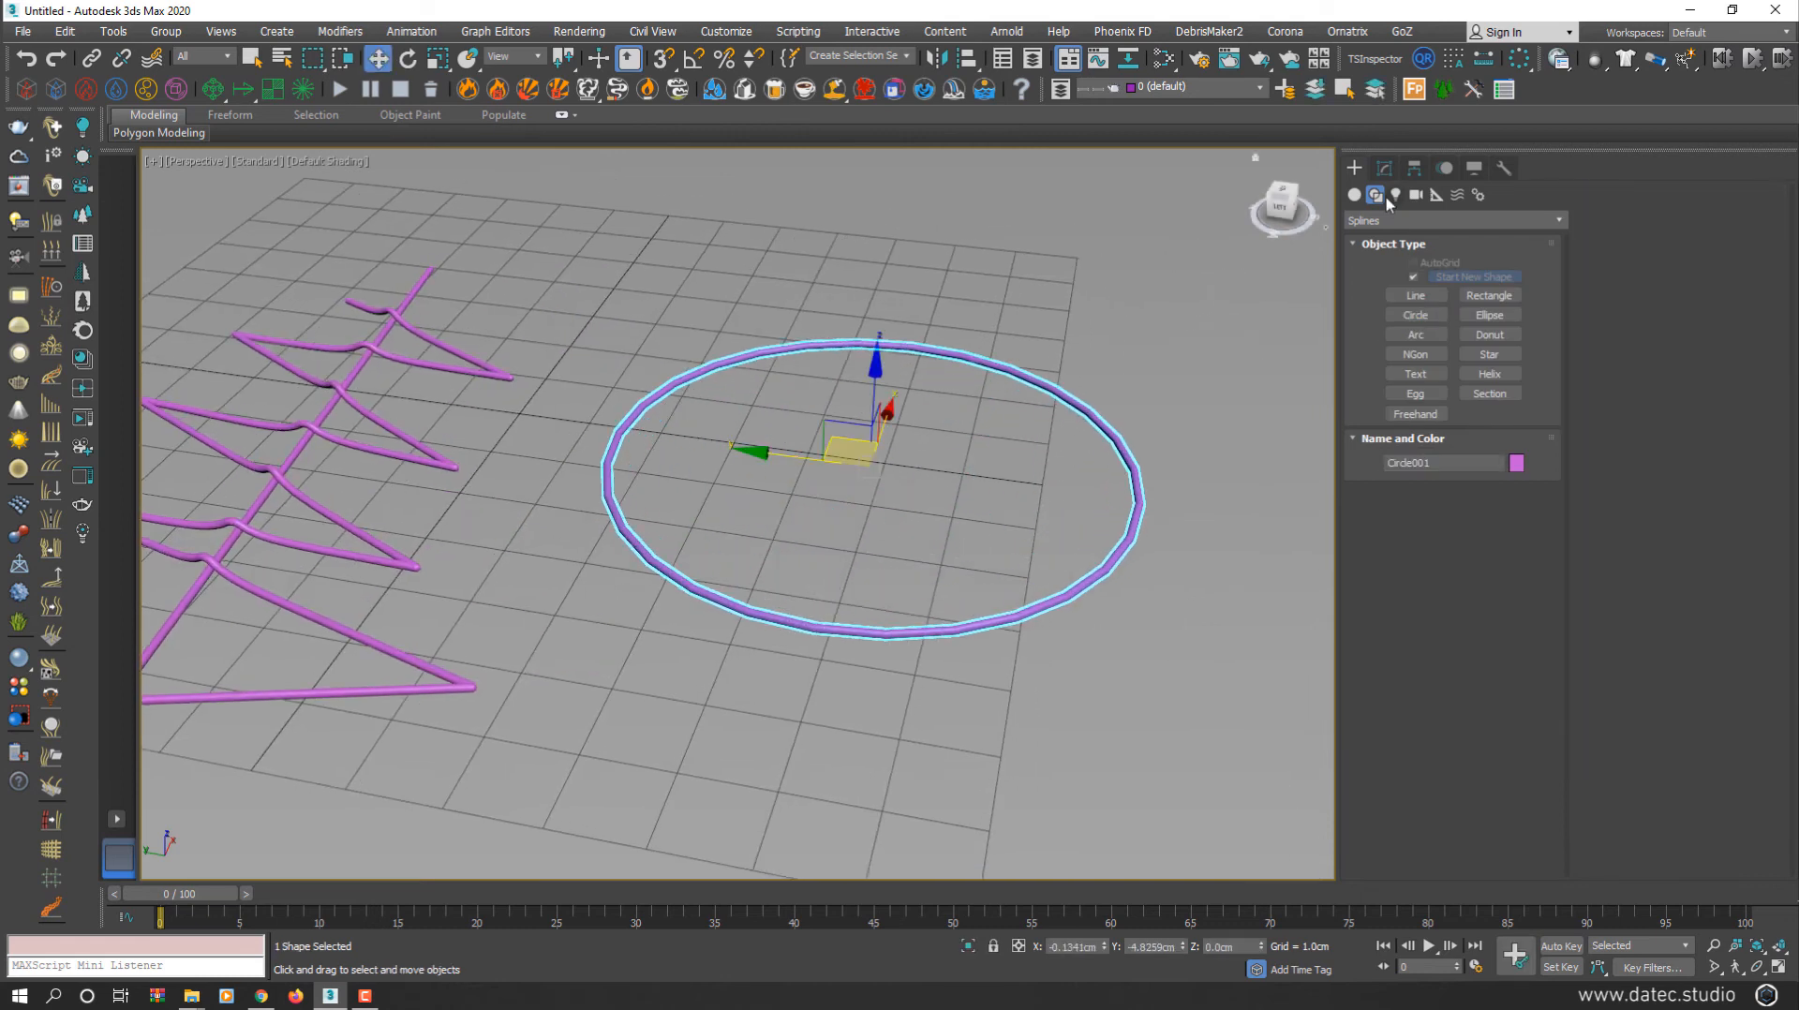
left_click(1384, 168)
right_click(976, 440)
mouse_move(1135, 635)
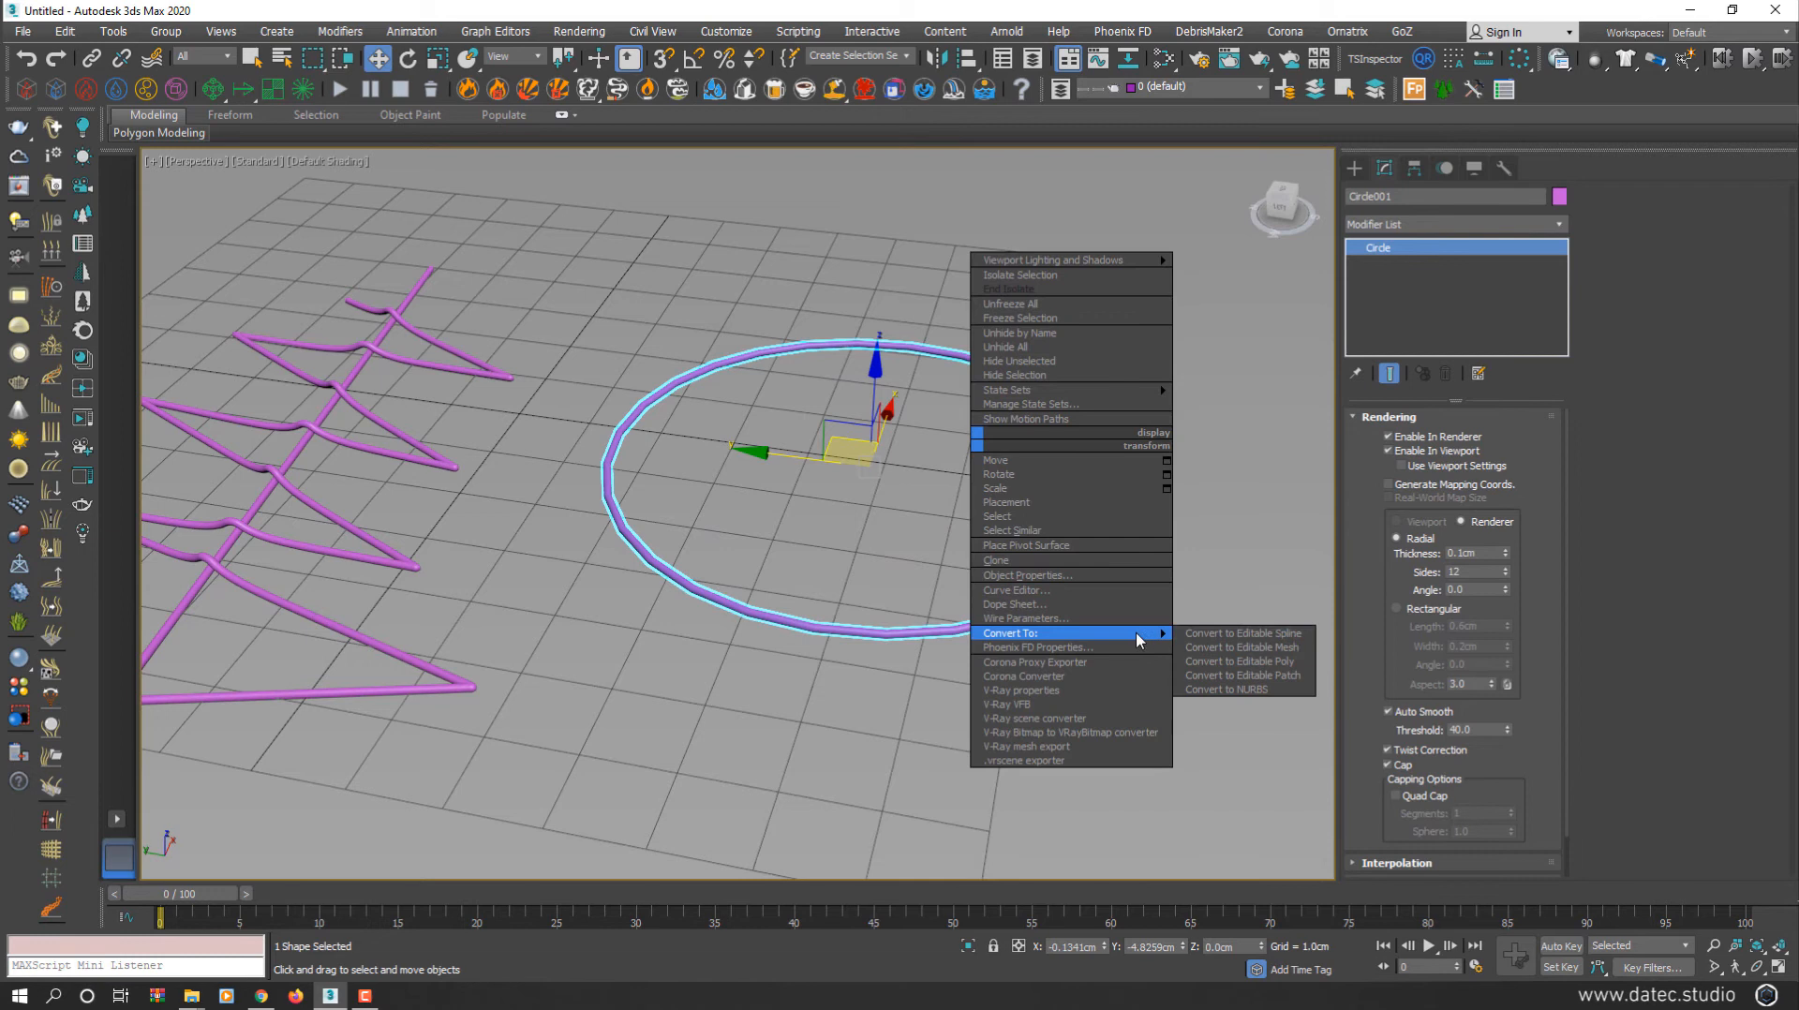
left_click(1222, 632)
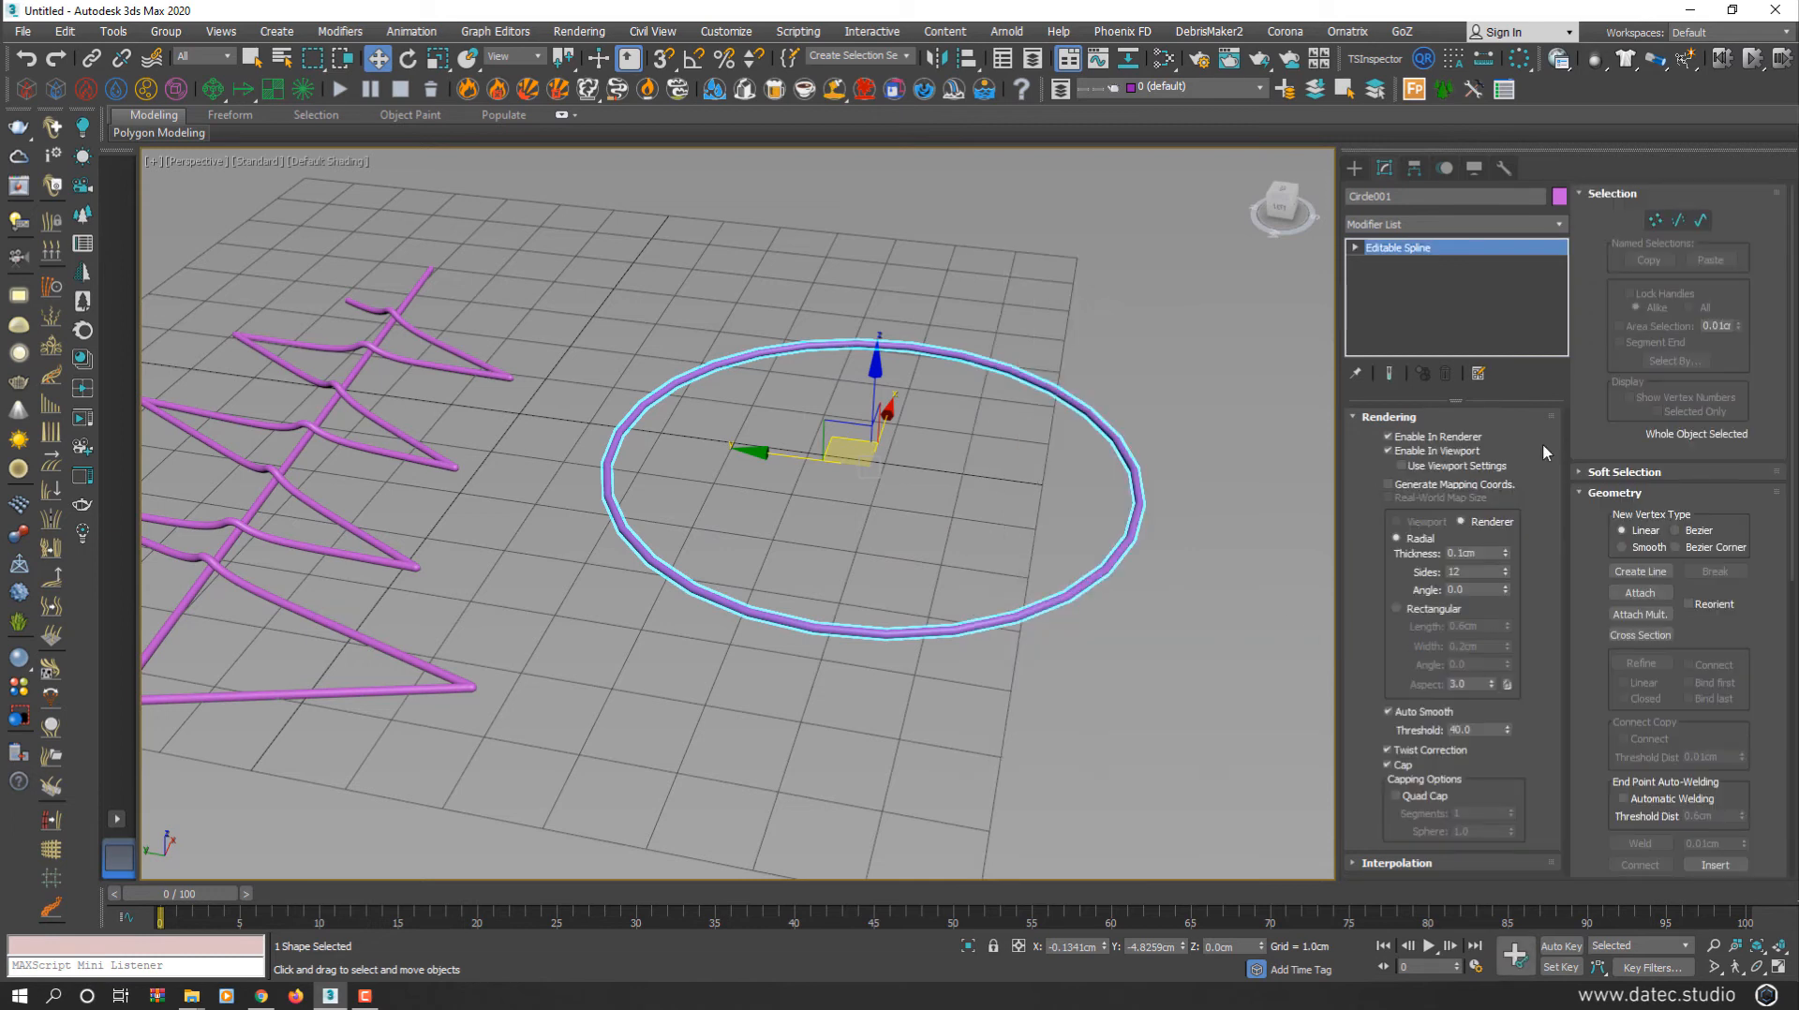
Rotate all four circle vertices -185° about Z with Angle Snap into a looped four-petal shape
left_click(1656, 220)
left_click_drag(1215, 464, 1091, 562)
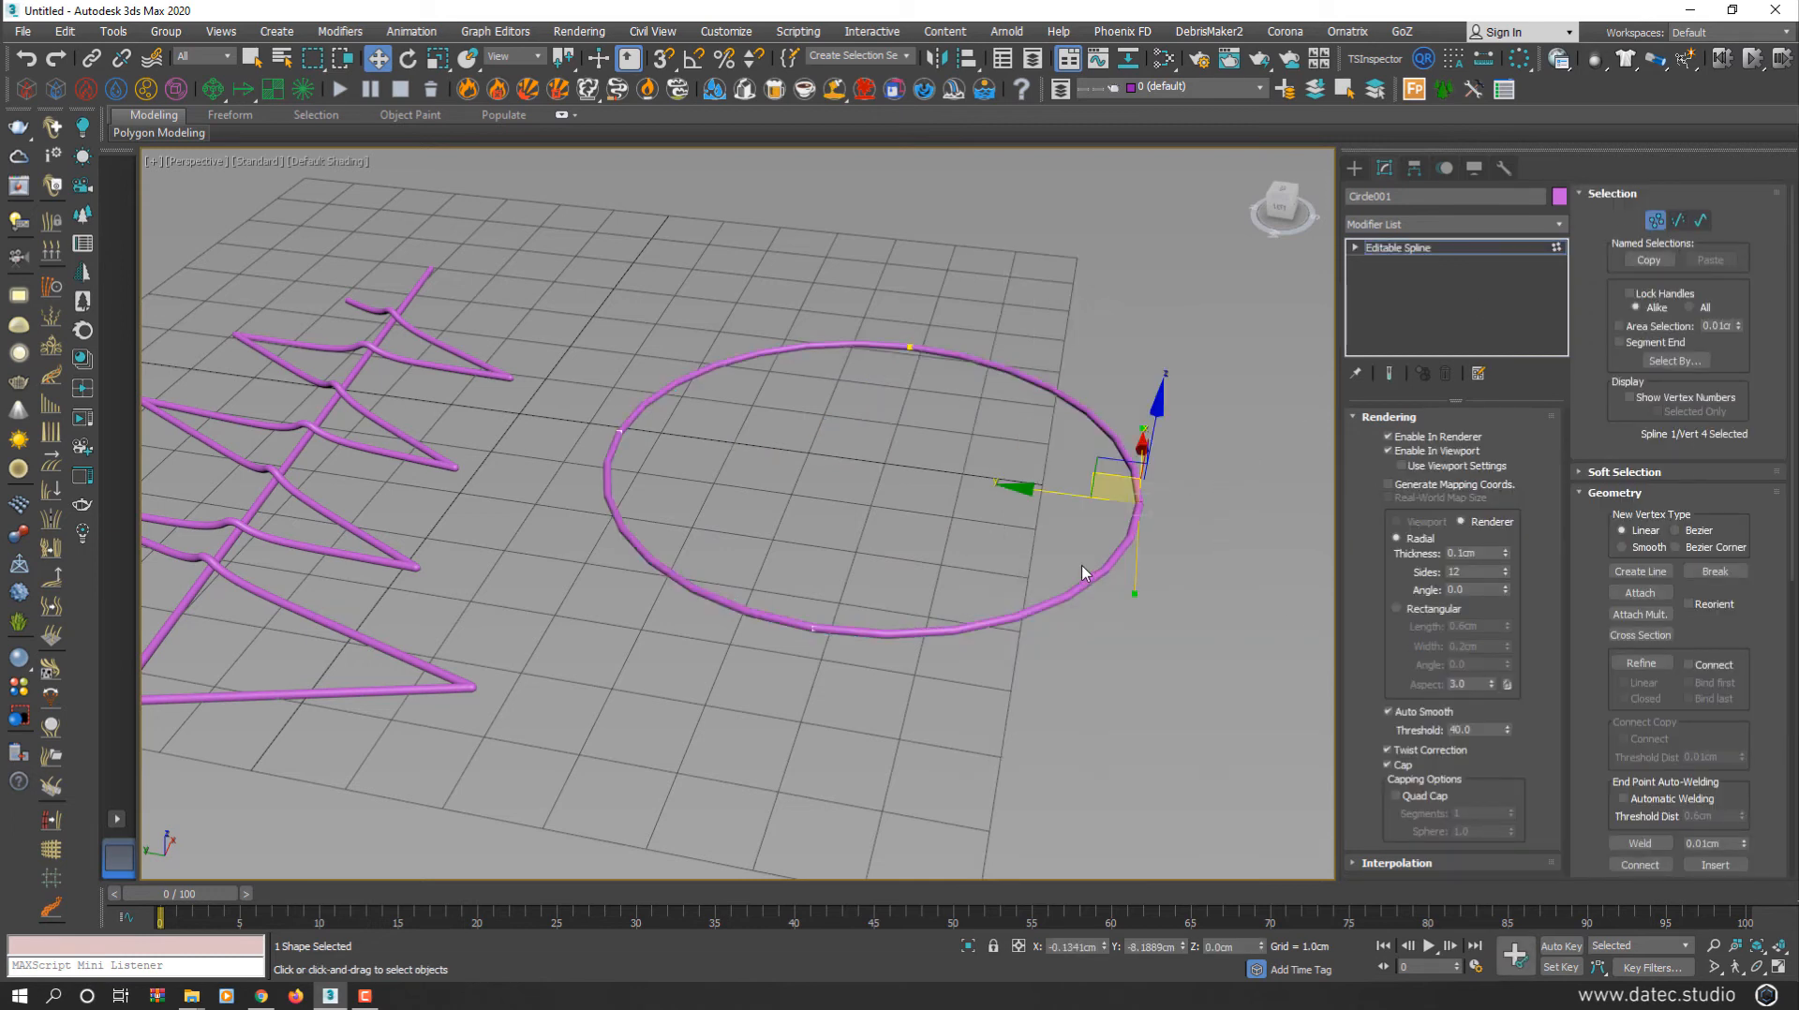
key("ctrl+a")
key("e")
left_click_drag(971, 390, 811, 415)
key("a")
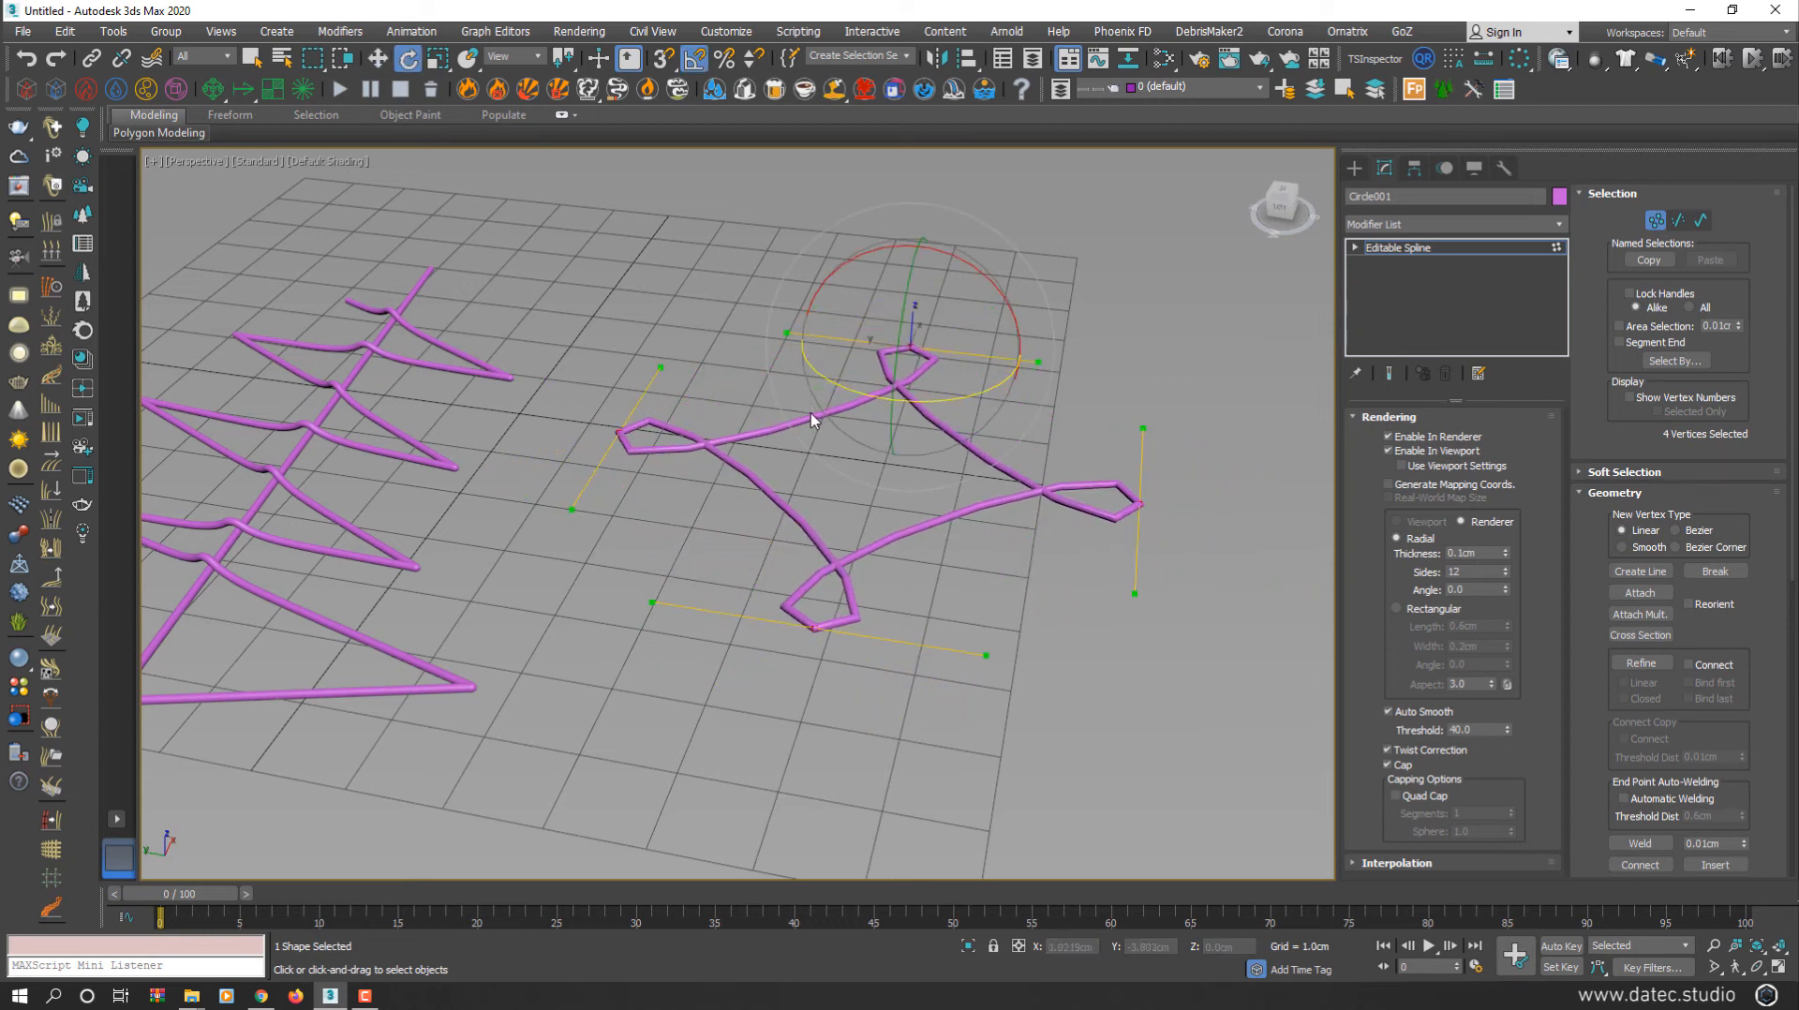
left_click(1656, 220)
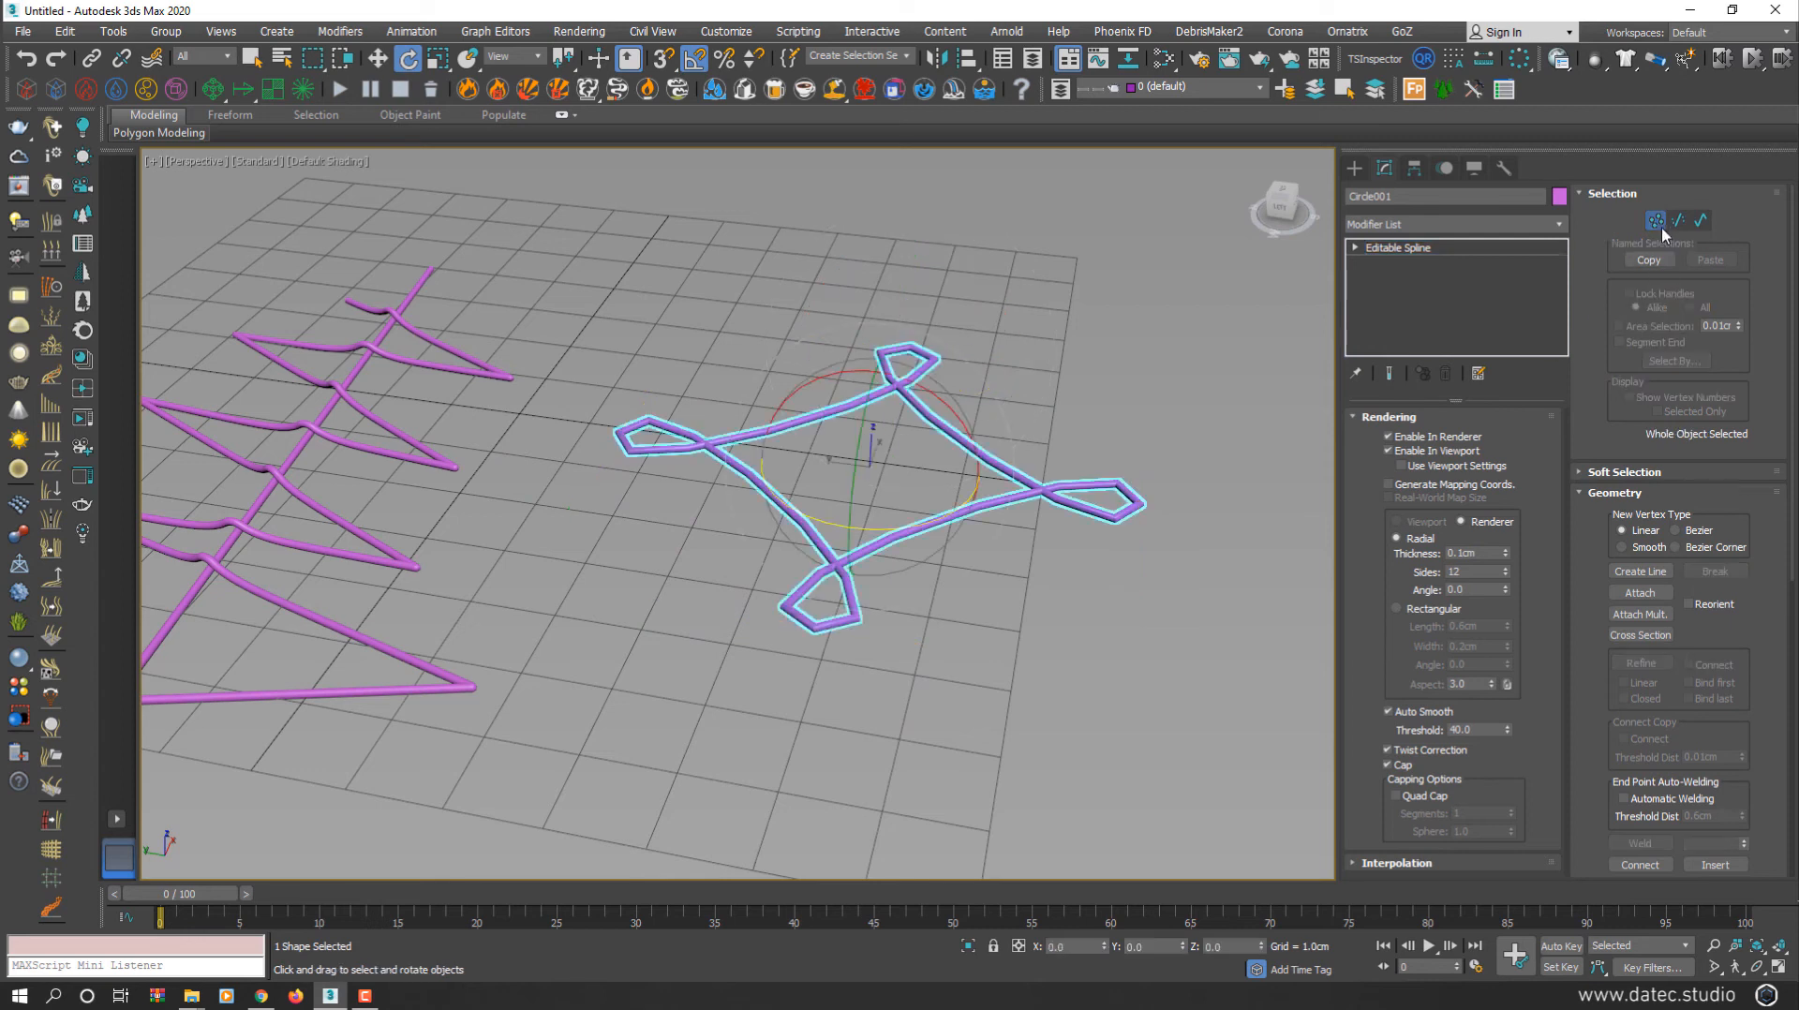
left_click(1465, 225)
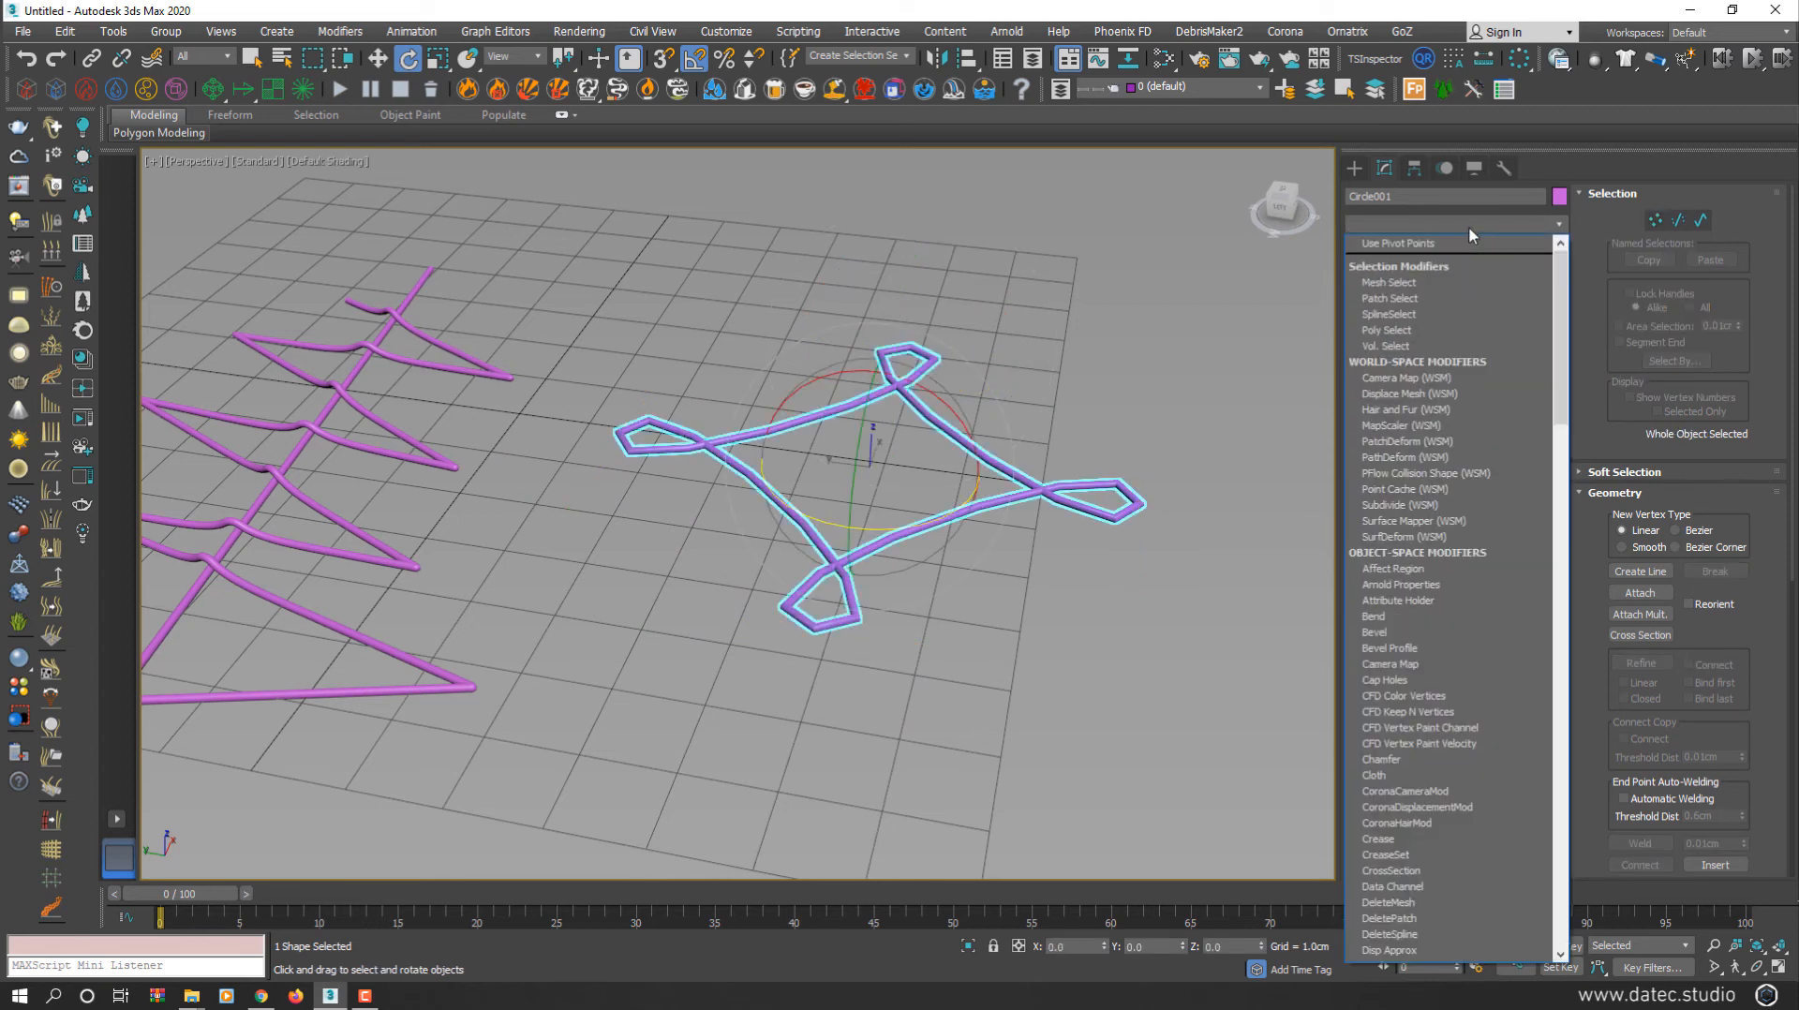
Add Normalize Spline to Circle001 with Seg Length about 0.2568cm, giving 114 knots
type("ne")
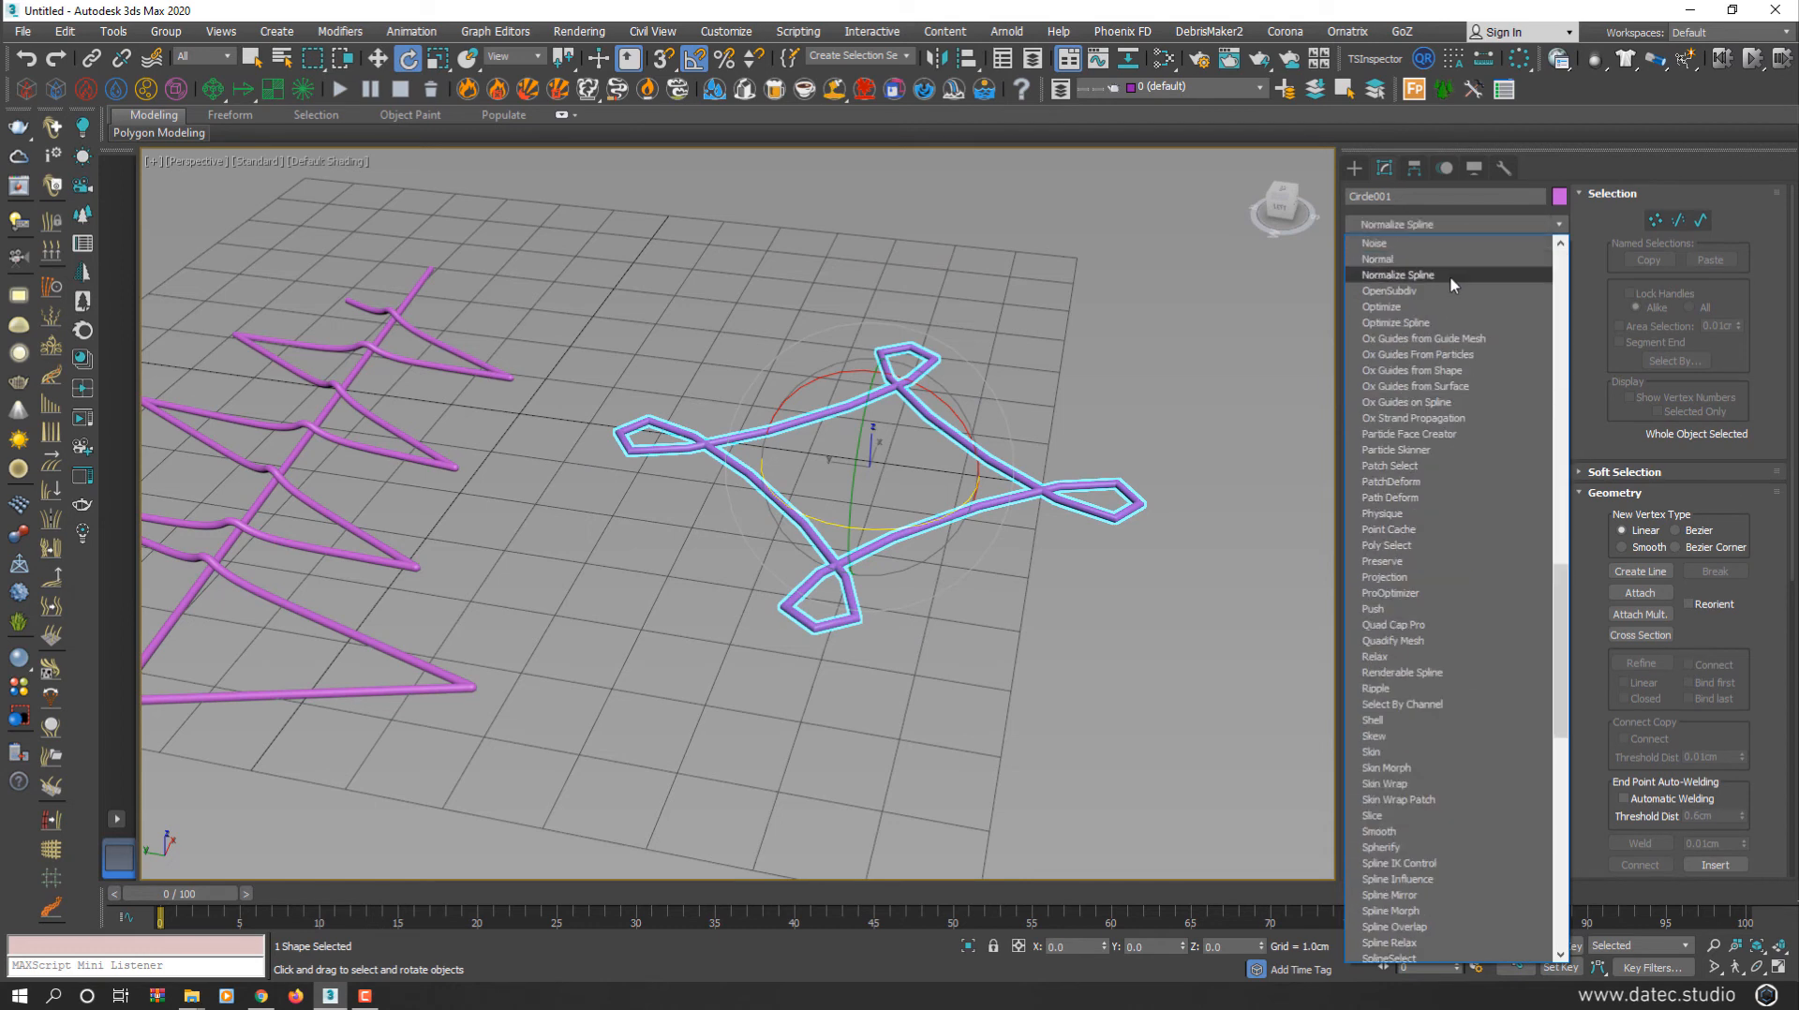
left_click(1448, 275)
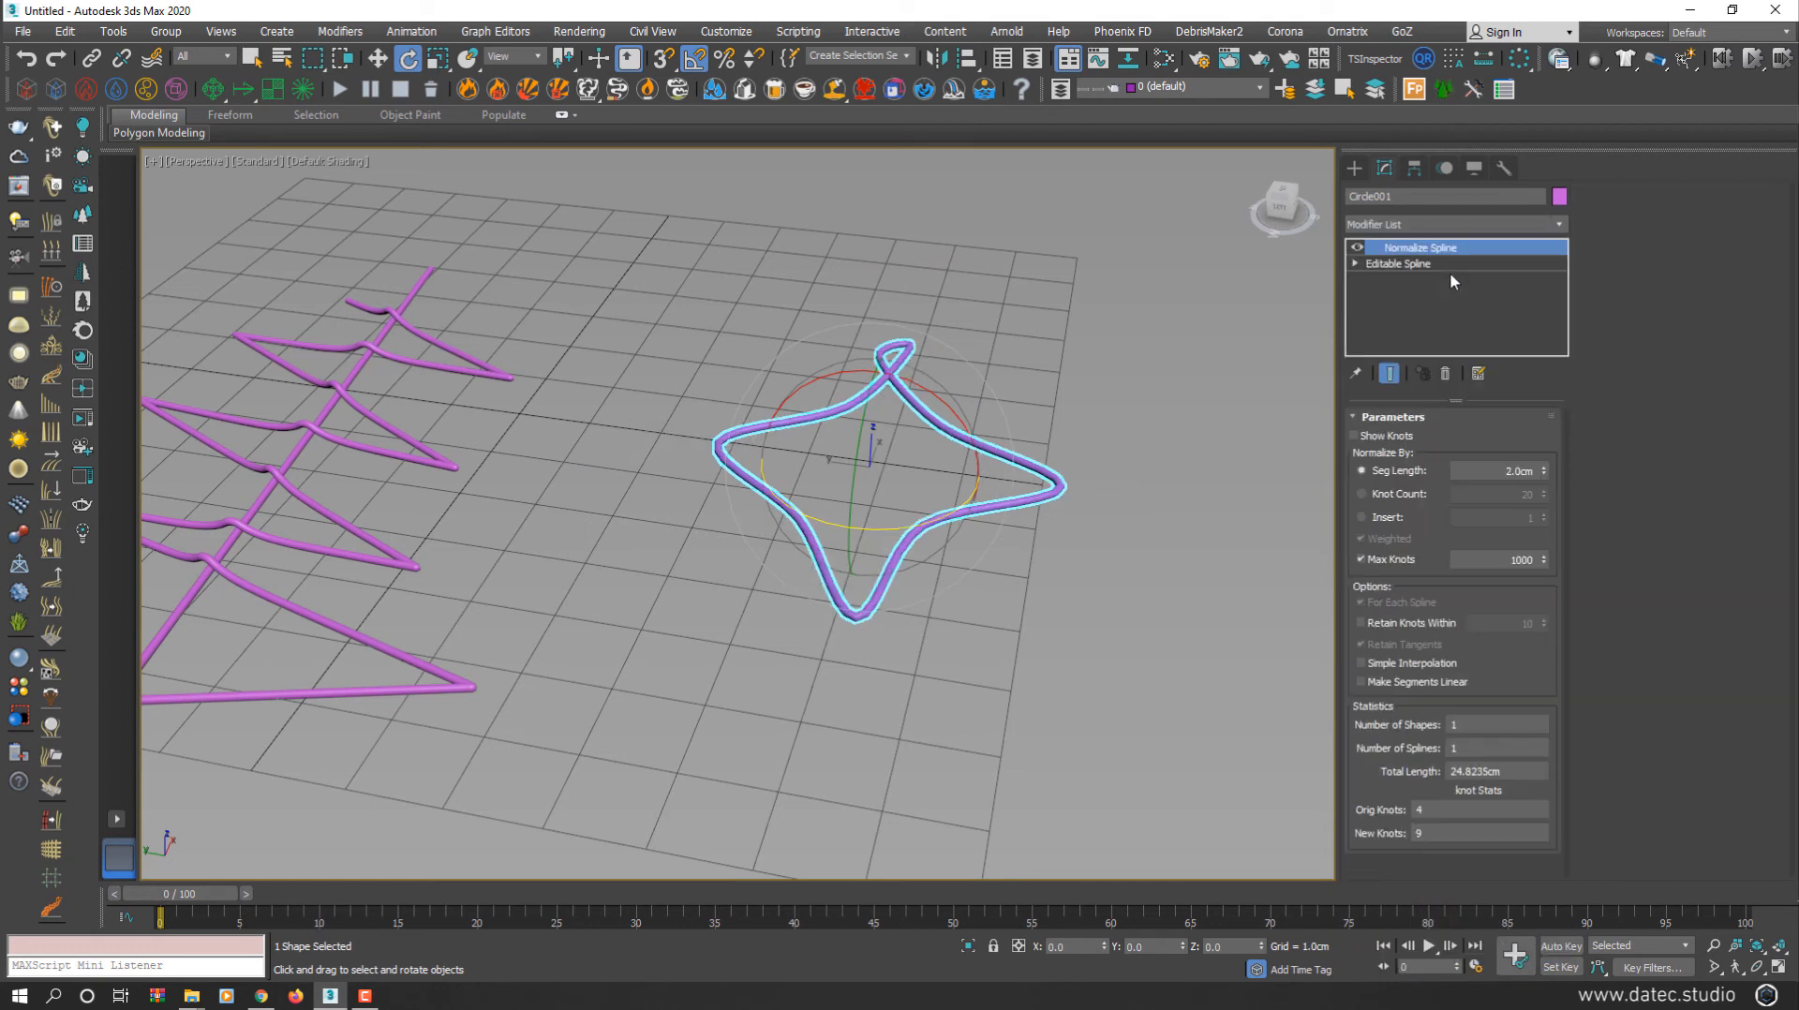
left_click_drag(1544, 482, 1513, 676)
left_click(1547, 471)
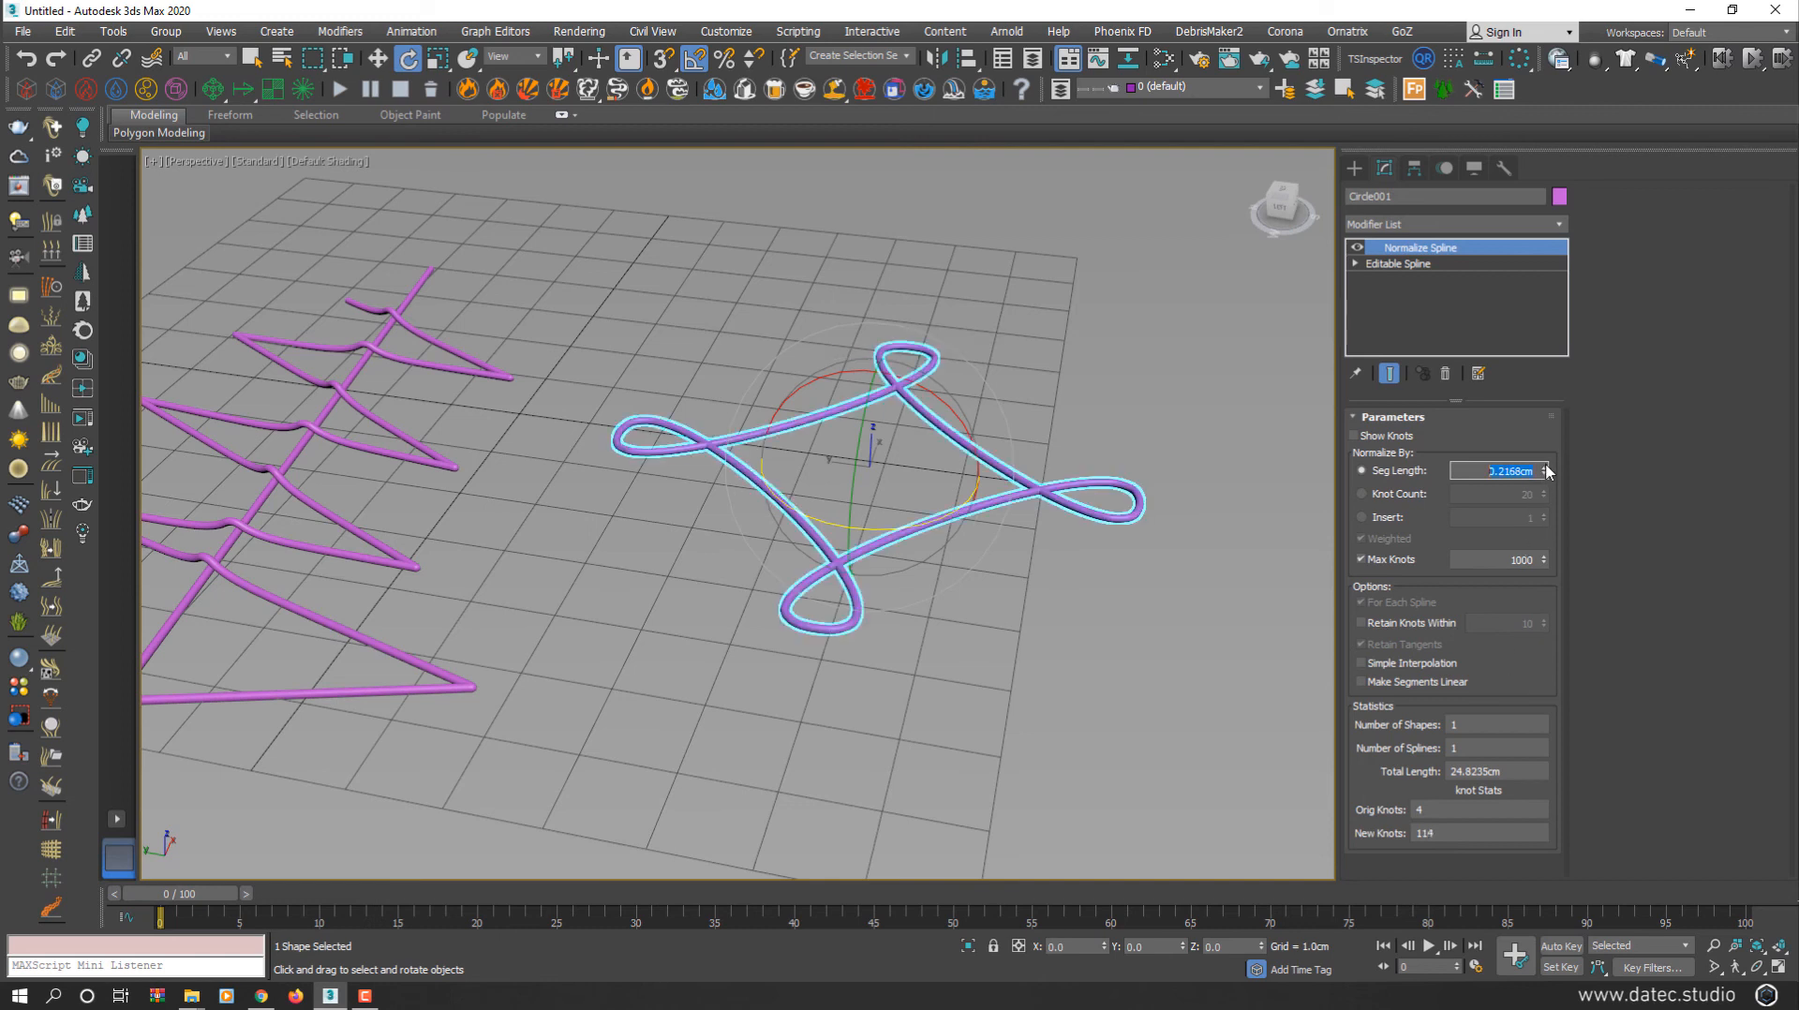
left_click(1449, 227)
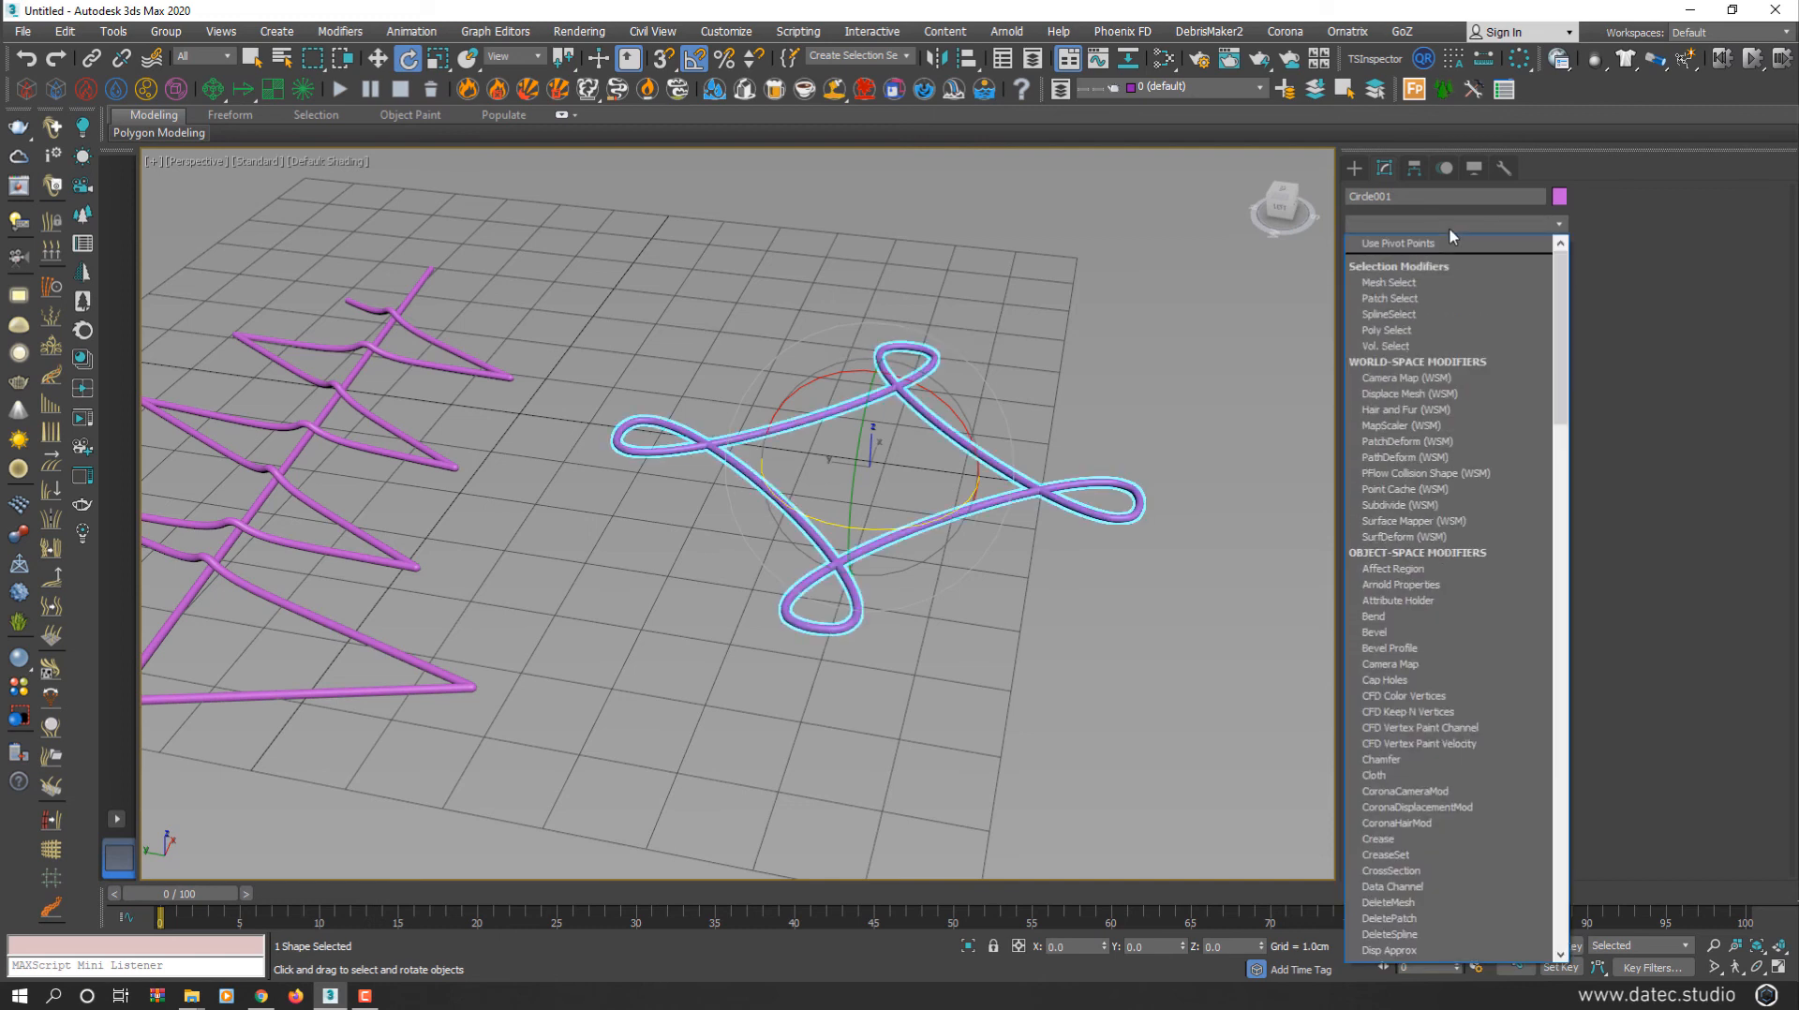
Add Spline Overlap to Circle001 with Thickness about 1.3168, then orbit to a top-down view
key("s")
key("s")
key("s")
key("s")
key("s")
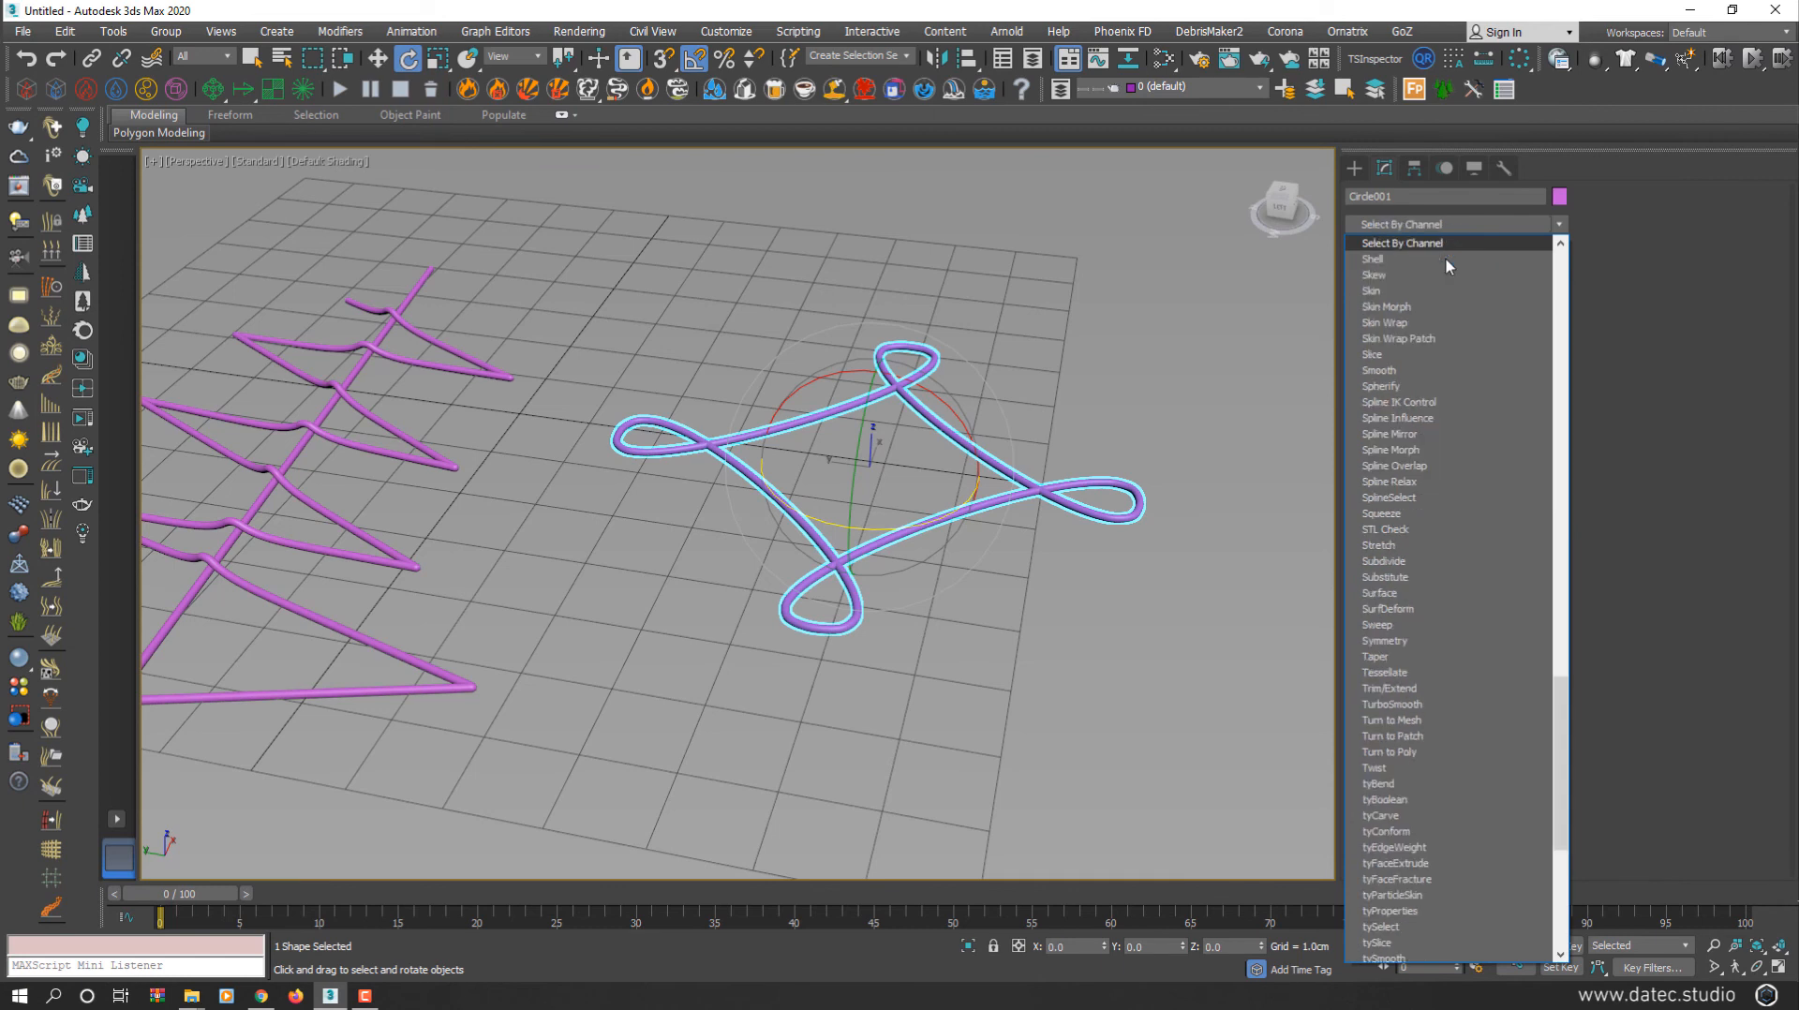
left_click(1445, 467)
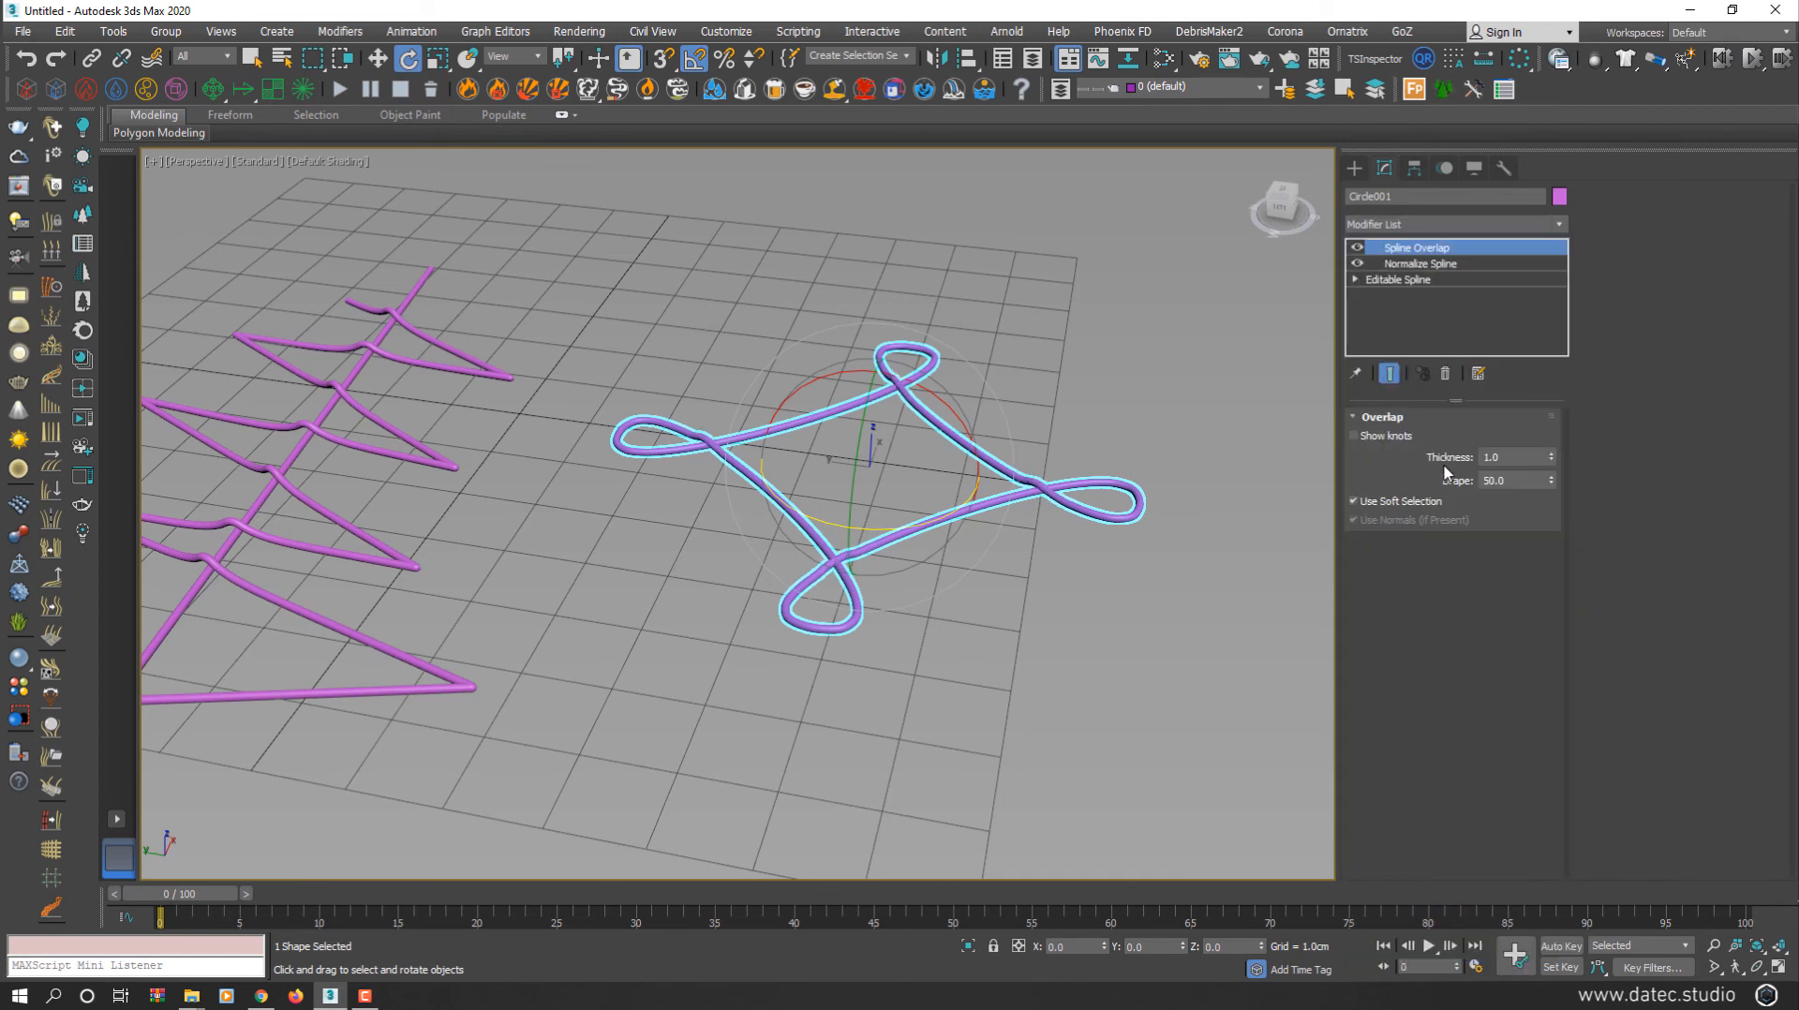
scroll(866, 577, "up", 4)
scroll(853, 538, "down", 4)
scroll(862, 519, "up", 4)
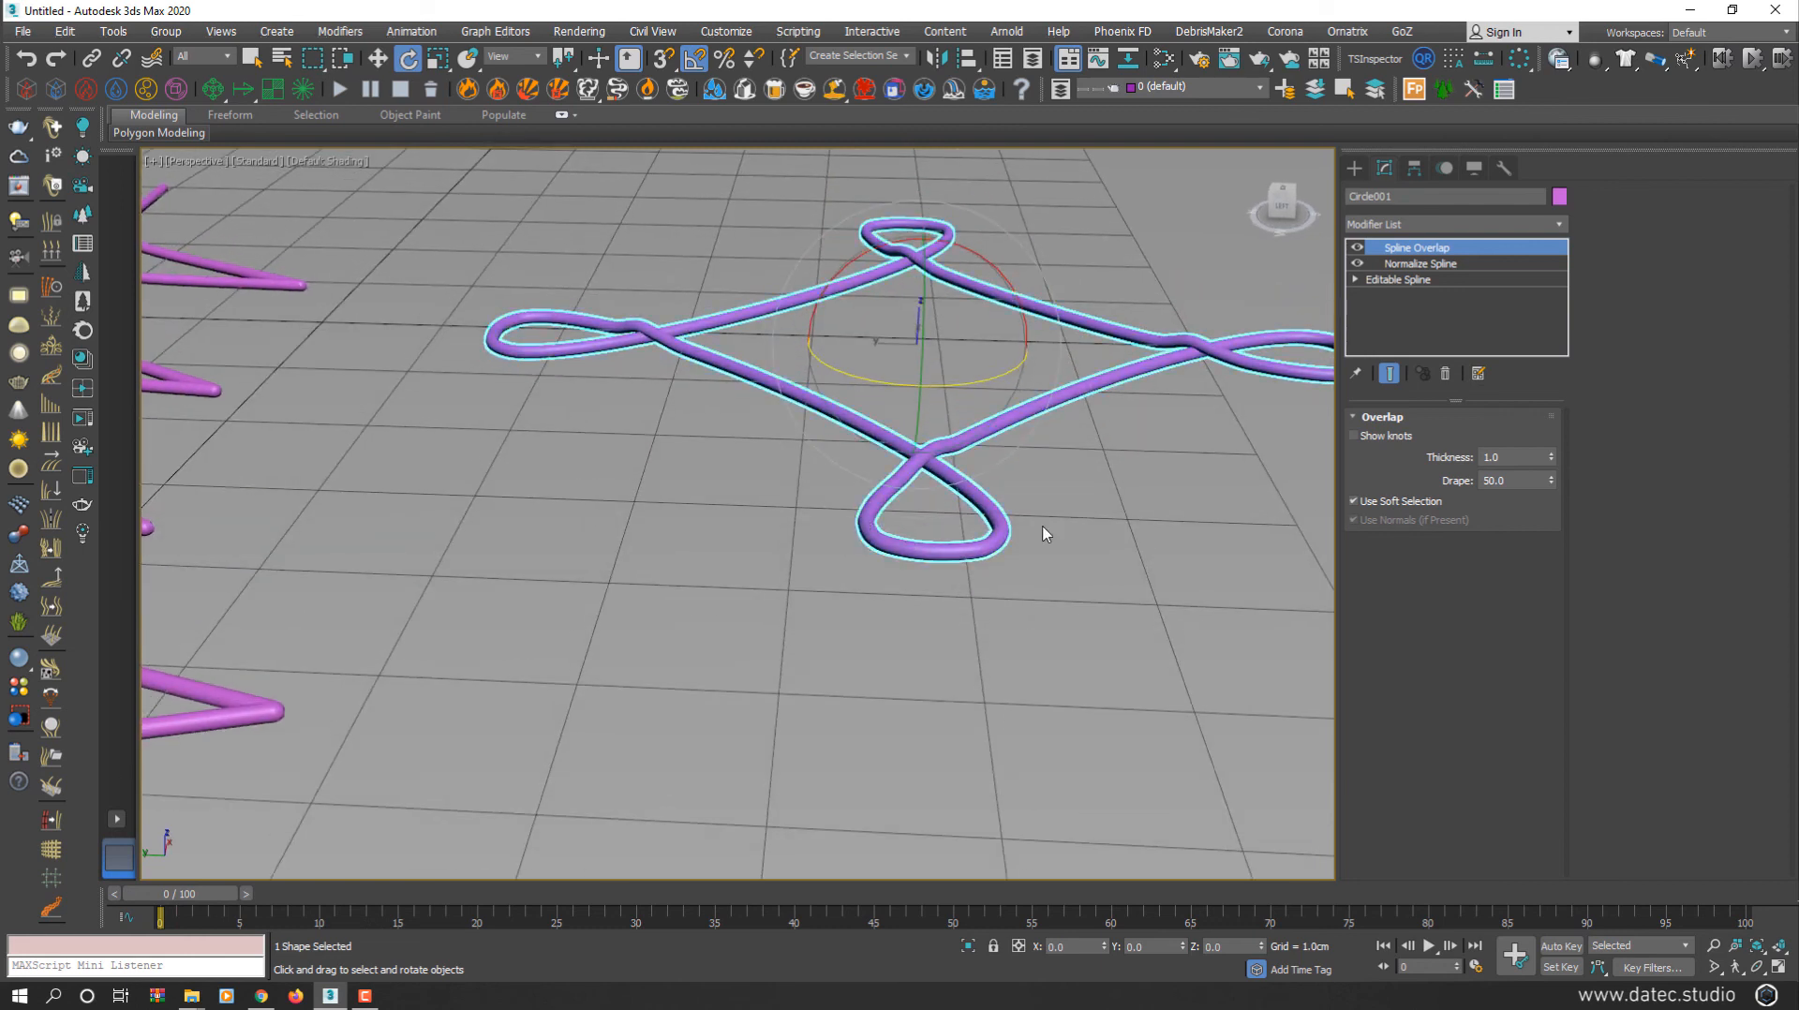
left_click_drag(1552, 465, 1551, 430)
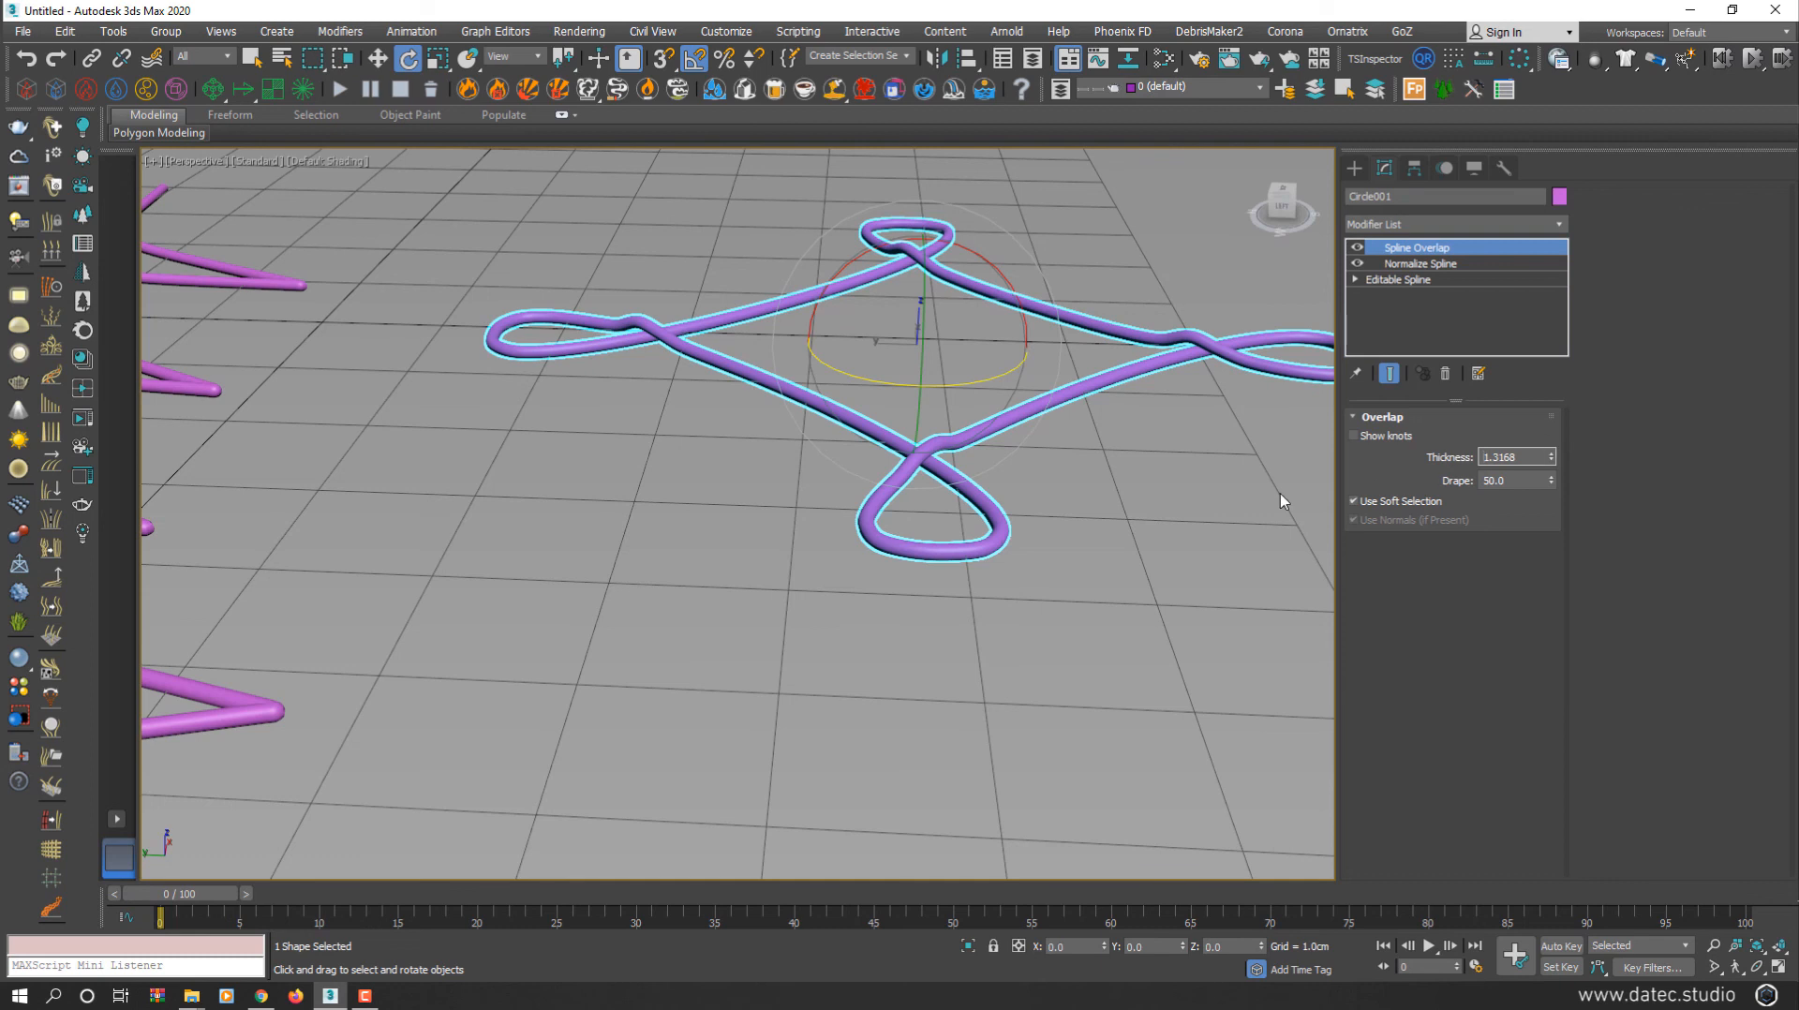
left_click(1184, 512)
middle_click_drag(1165, 502, 1115, 522, "alt")
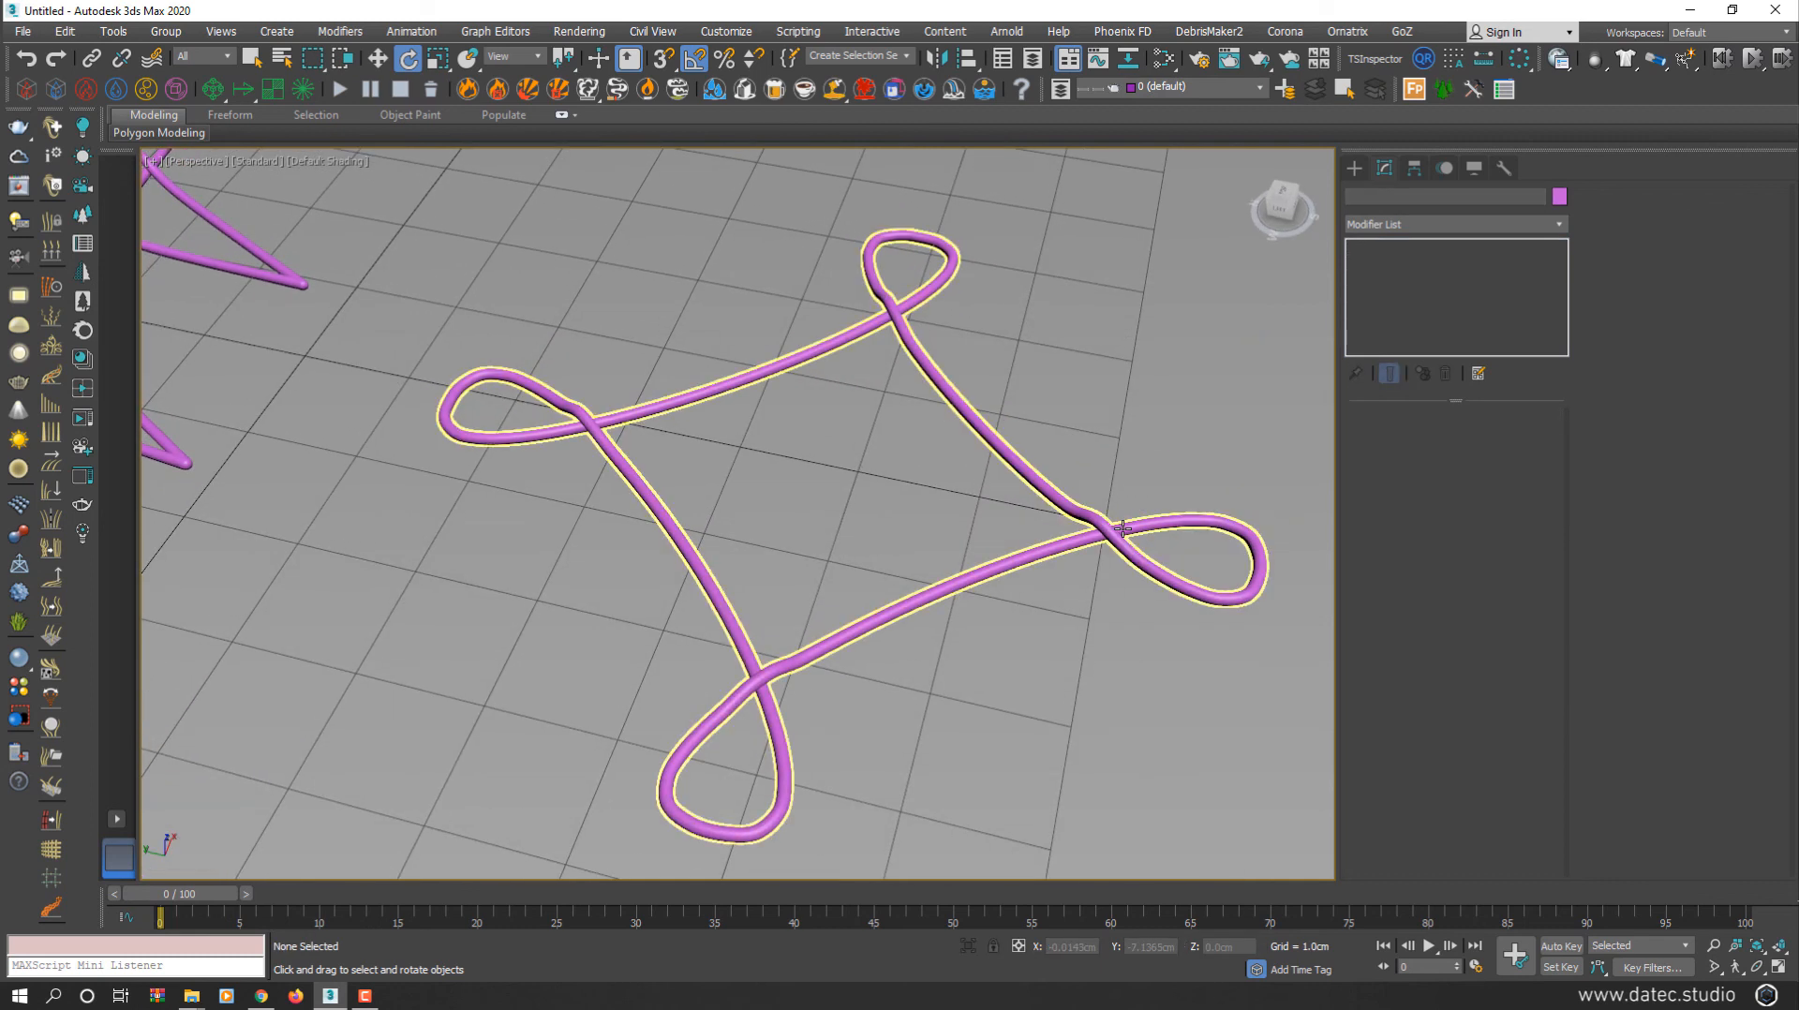